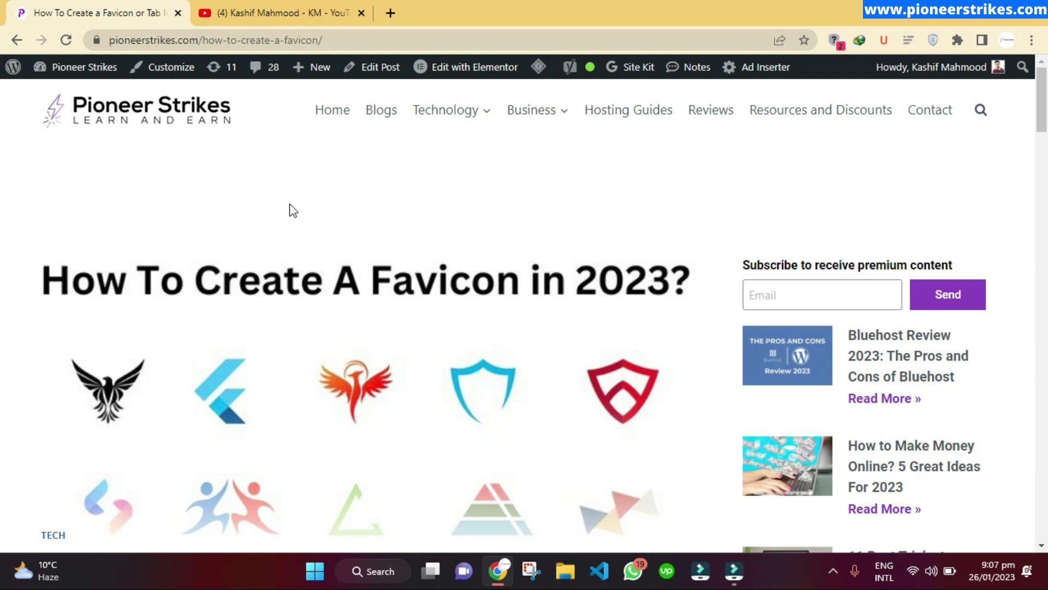
Scroll the article to the '3 Popular Ways To Create Favicon' section and Method 1
{"action": "scroll", "coordinate": [188, 195], "scroll_direction": "down", "scroll_amount": 3}
{"action": "scroll", "coordinate": [196, 196], "scroll_direction": "down", "scroll_amount": 4}
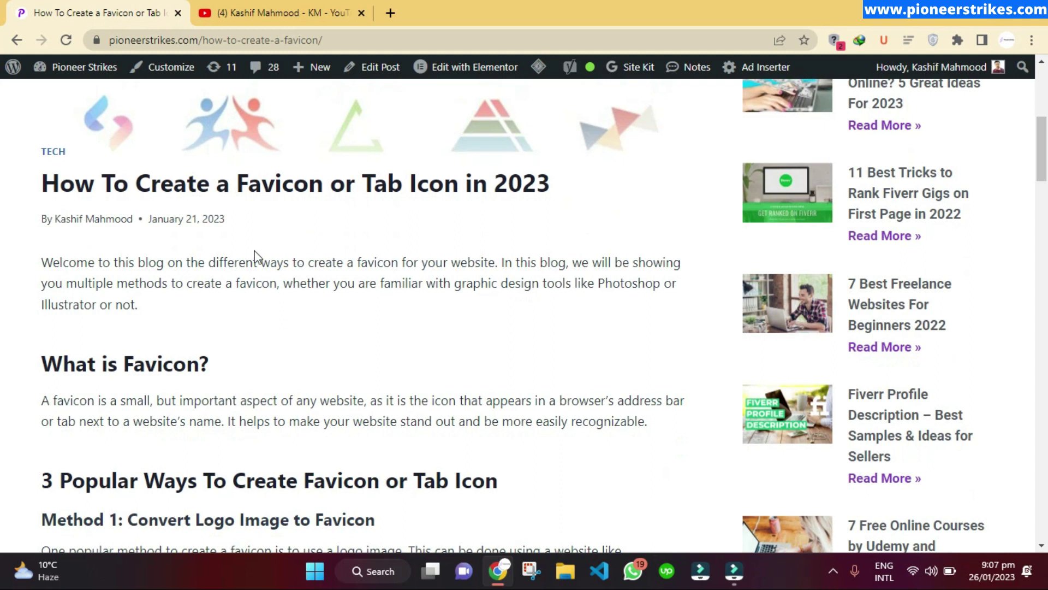
{"action": "scroll", "coordinate": [295, 254], "scroll_direction": "down", "scroll_amount": 5}
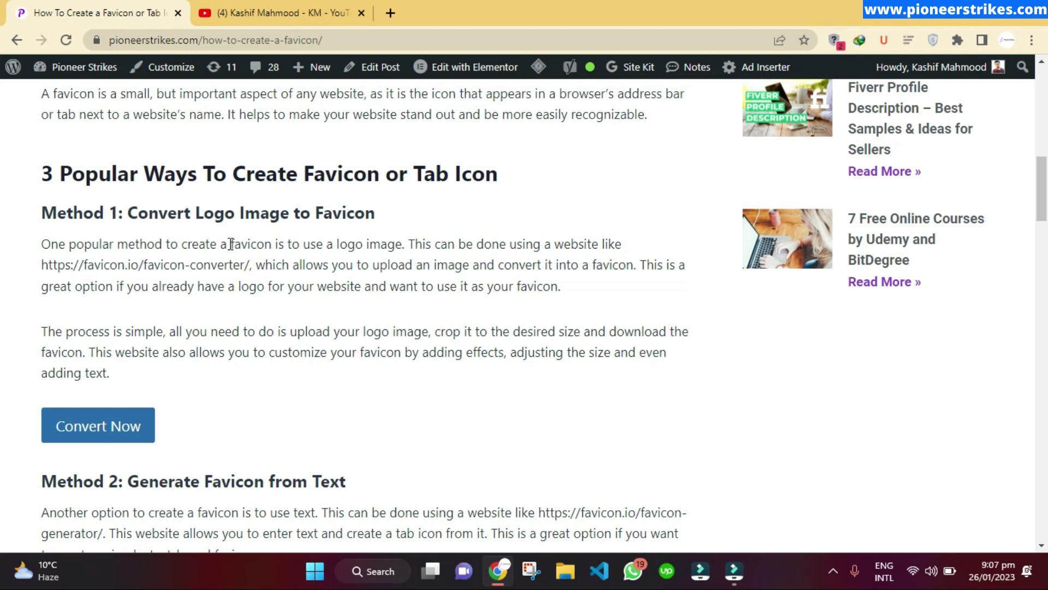
{"action": "scroll", "coordinate": [315, 244], "scroll_direction": "up", "scroll_amount": 13}
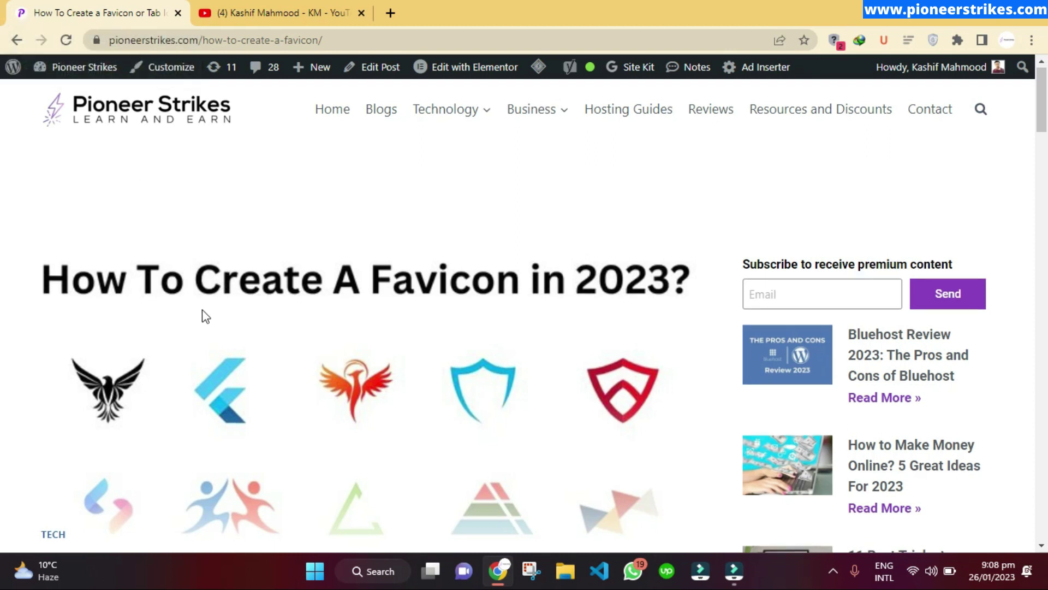
{"action": "scroll", "coordinate": [205, 317], "scroll_direction": "down", "scroll_amount": 15}
{"action": "scroll", "coordinate": [202, 316], "scroll_direction": "up", "scroll_amount": 2}
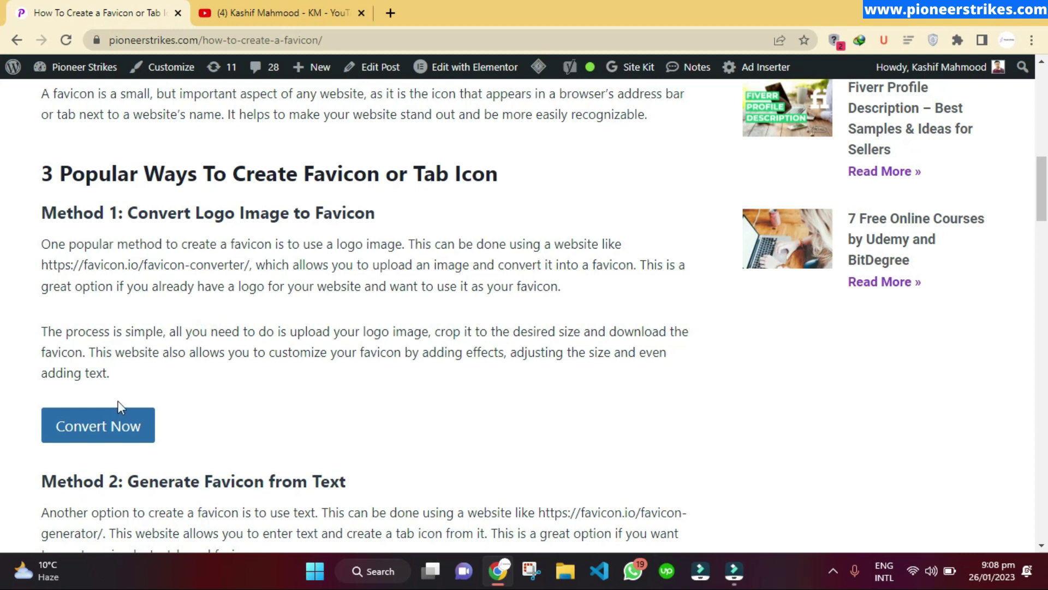
Open favicon.io's Image to Favicon converter in a new tab via Convert Now and scroll to its upload box
{"action": "left_click", "coordinate": [96, 428]}
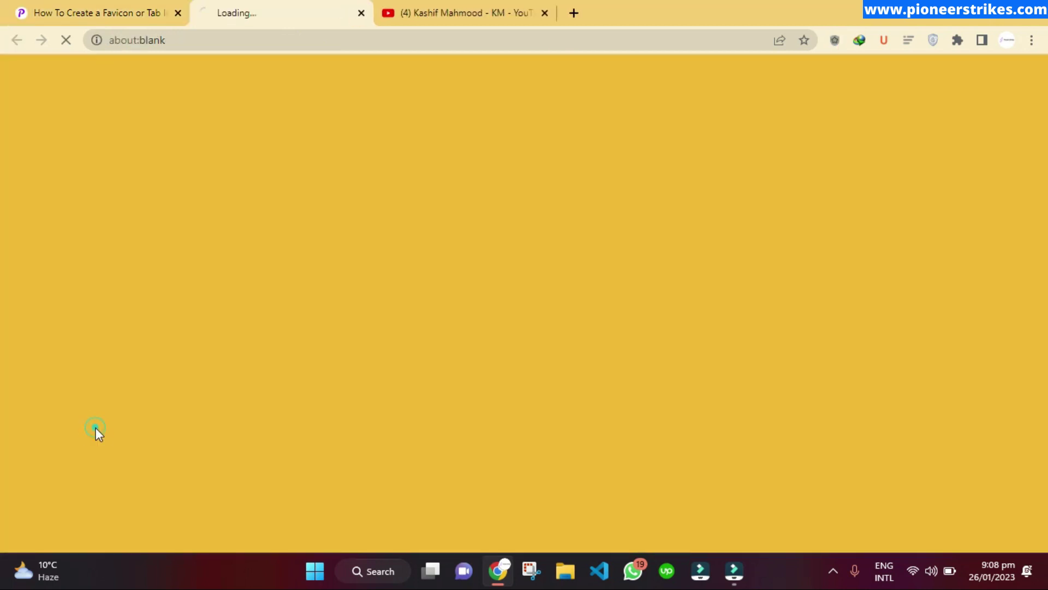
{"action": "left_click", "coordinate": [98, 13]}
{"action": "left_click", "coordinate": [174, 40]}
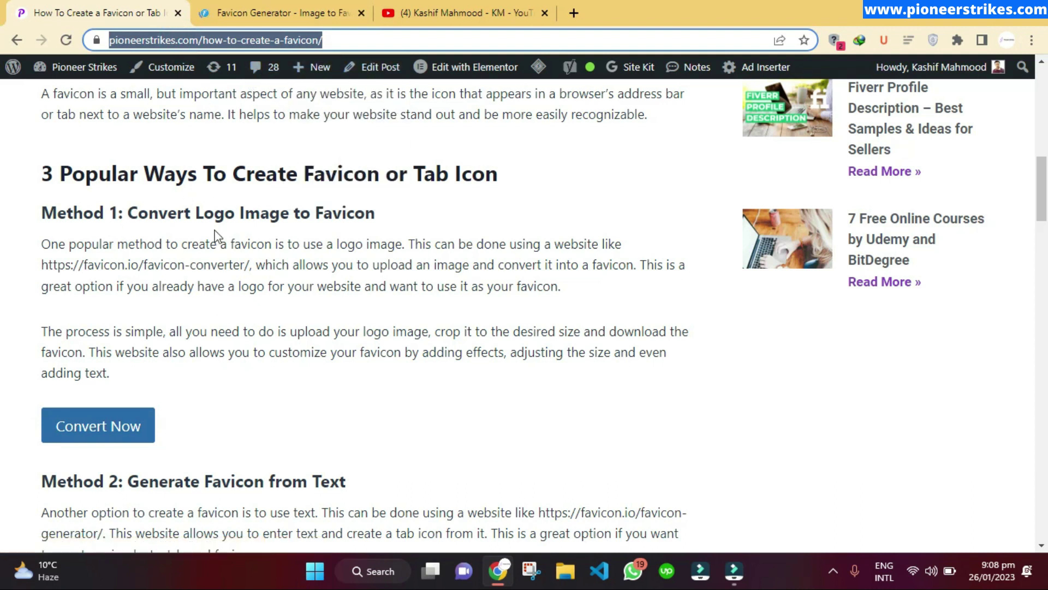
{"action": "scroll", "coordinate": [215, 236], "scroll_direction": "up", "scroll_amount": 5}
{"action": "scroll", "coordinate": [215, 236], "scroll_direction": "down", "scroll_amount": 7}
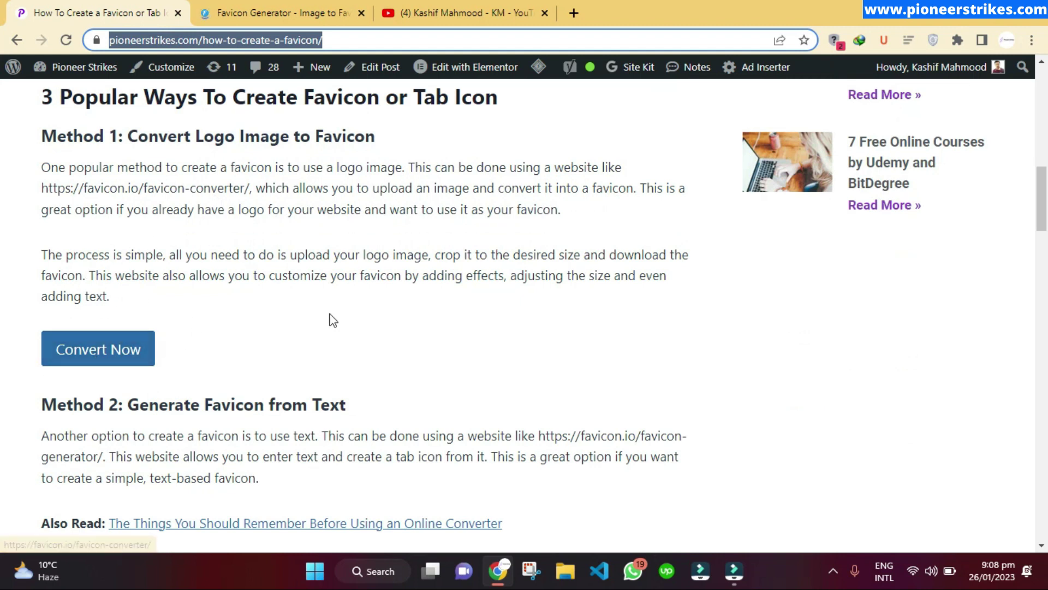
{"action": "left_click", "coordinate": [264, 6]}
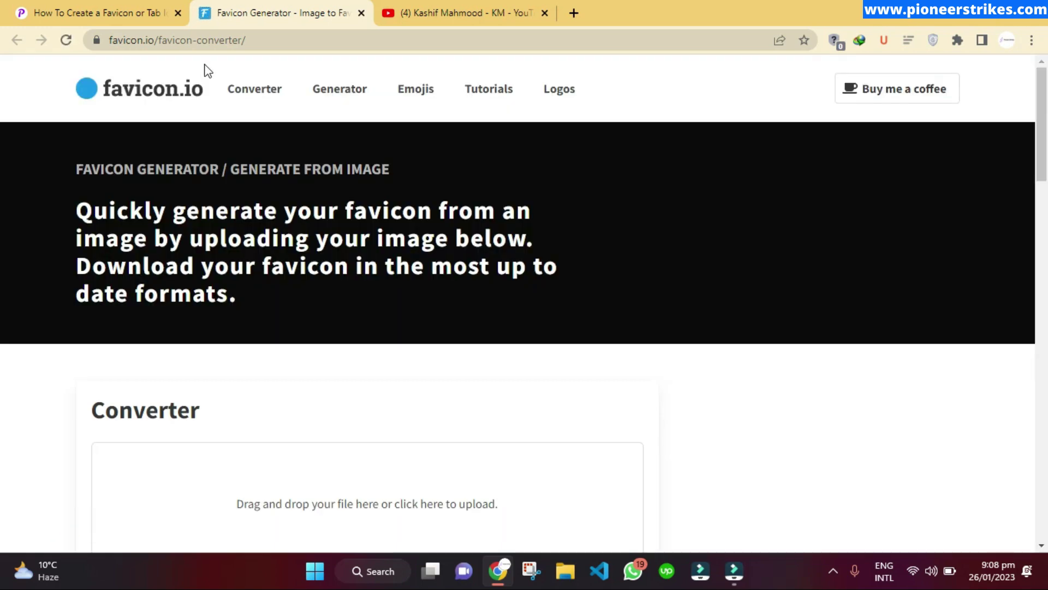
{"action": "scroll", "coordinate": [136, 262], "scroll_direction": "down", "scroll_amount": 5}
{"action": "scroll", "coordinate": [136, 263], "scroll_direction": "up", "scroll_amount": 3}
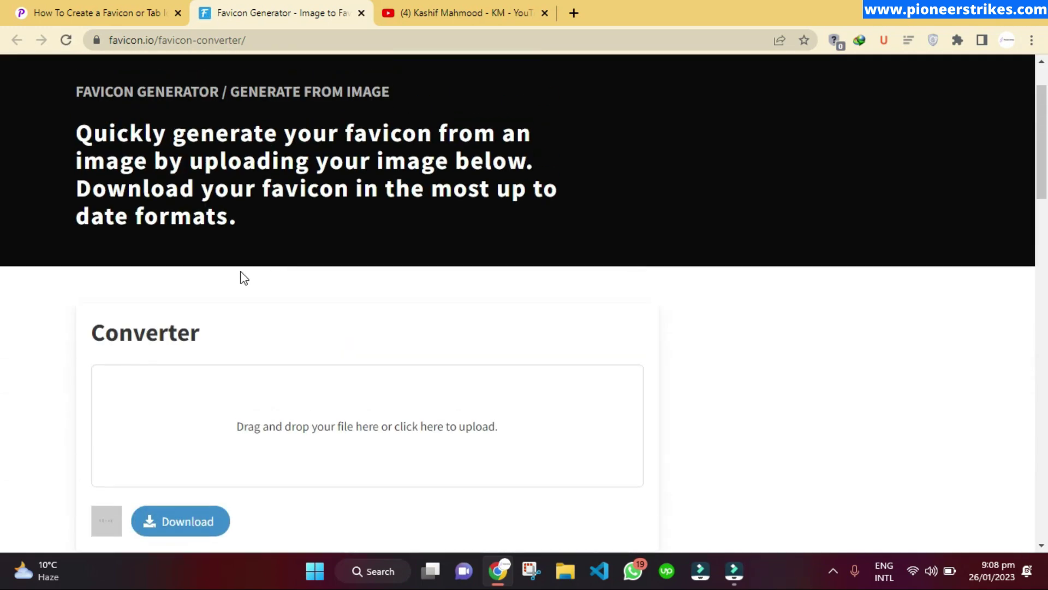
{"action": "scroll", "coordinate": [269, 276], "scroll_direction": "down", "scroll_amount": 3}
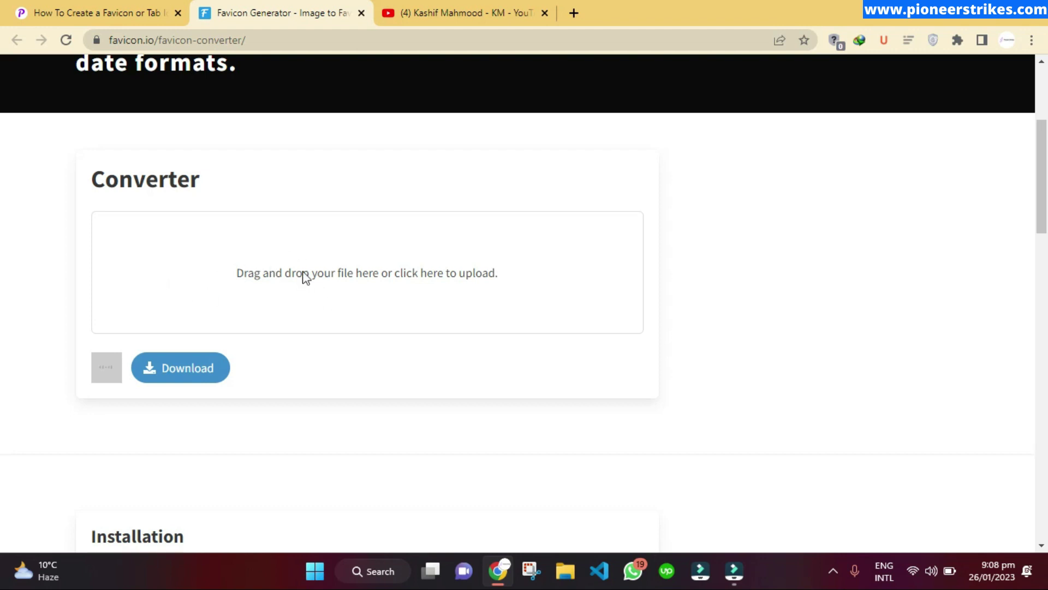
Upload the cropped M logo image cropped-imageedit_2_3066115244.png to the converter
{"action": "left_click", "coordinate": [330, 276]}
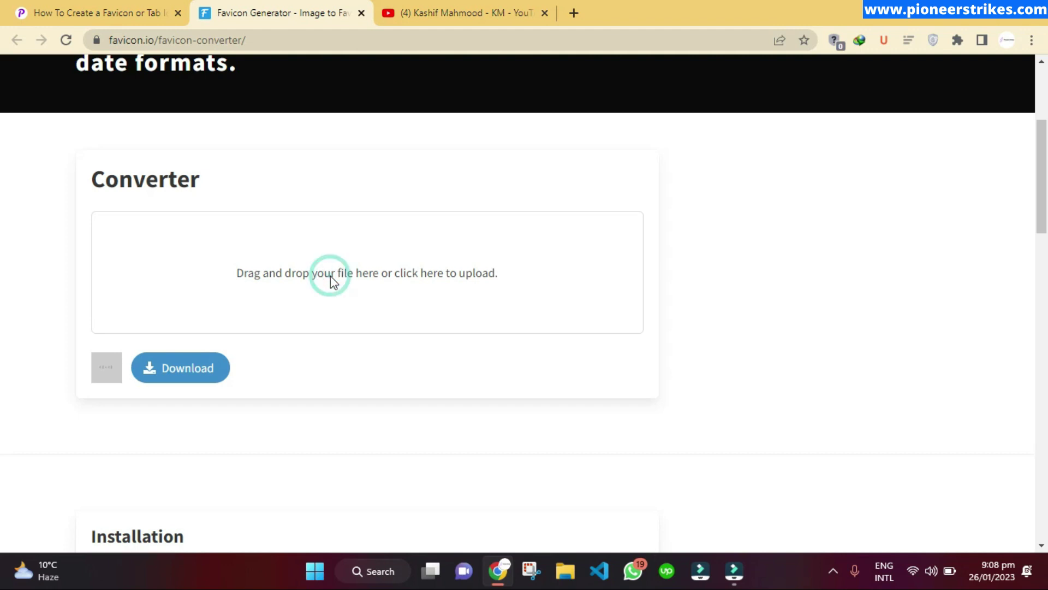
{"action": "scroll", "coordinate": [329, 284], "scroll_direction": "down", "scroll_amount": 10}
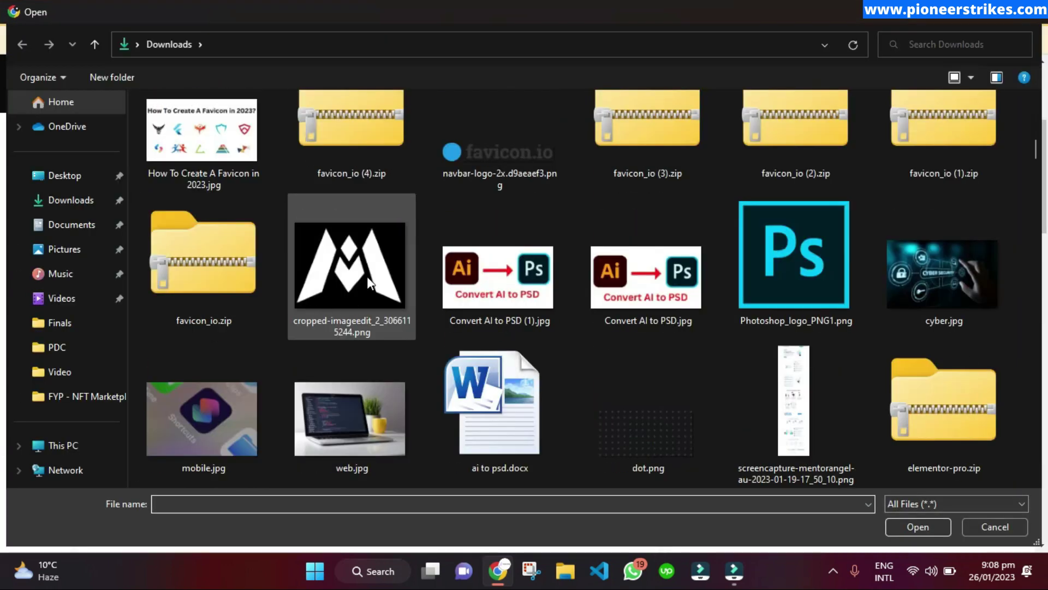
{"action": "left_click", "coordinate": [332, 261]}
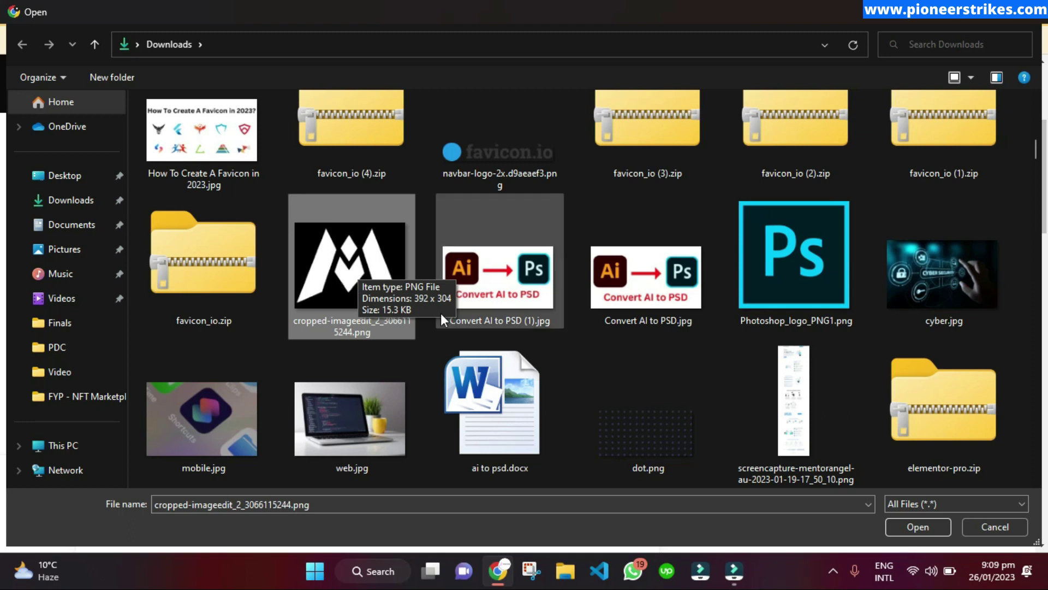
{"action": "left_click", "coordinate": [918, 527]}
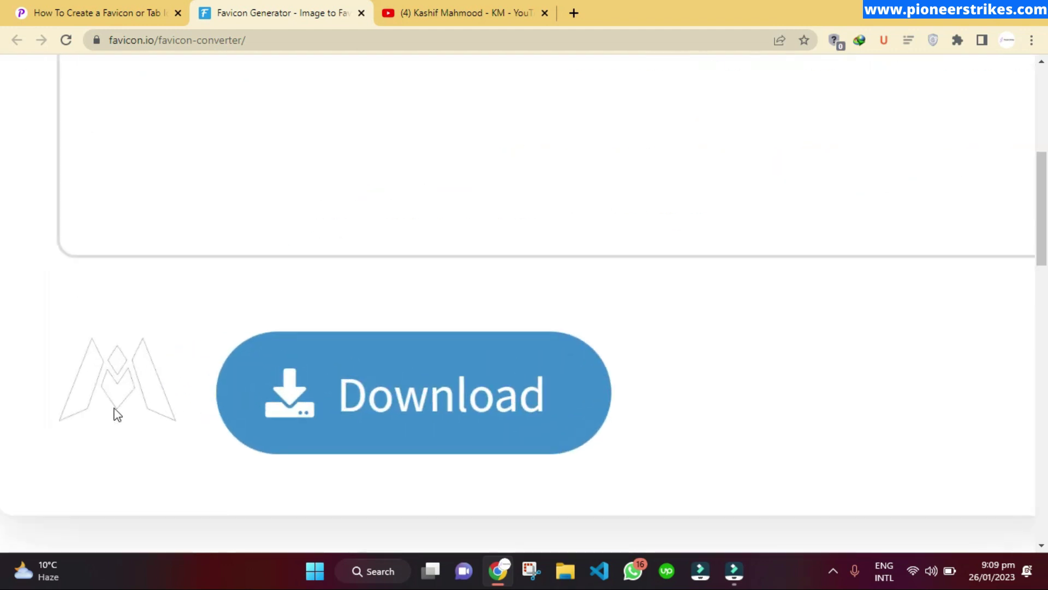
Download the generated favicon package as favicon_io (9).zip
{"action": "scroll", "coordinate": [112, 389], "scroll_direction": "down", "scroll_amount": 1}
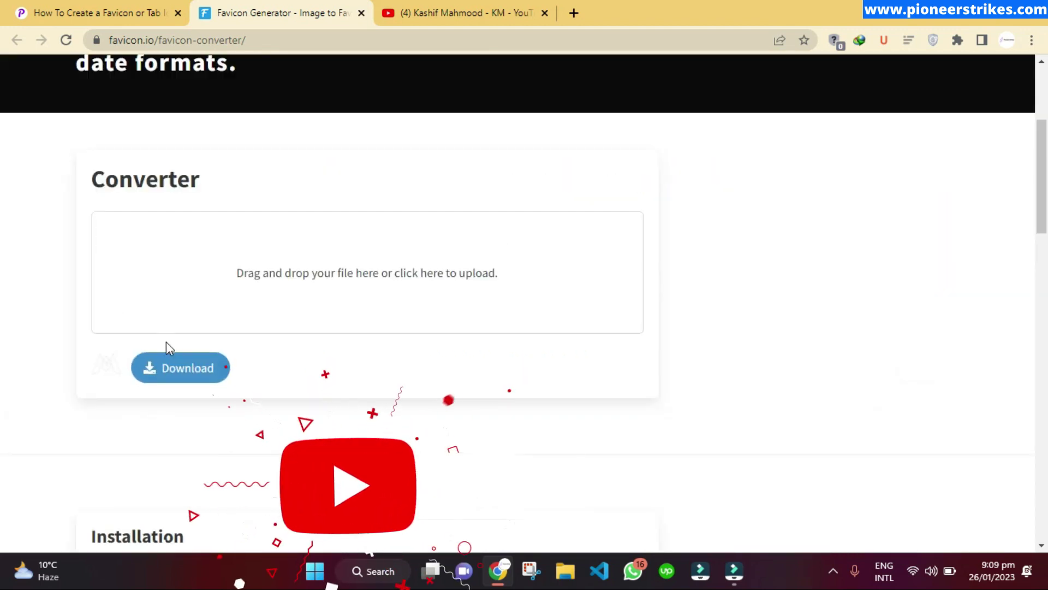
{"action": "left_click", "coordinate": [175, 366]}
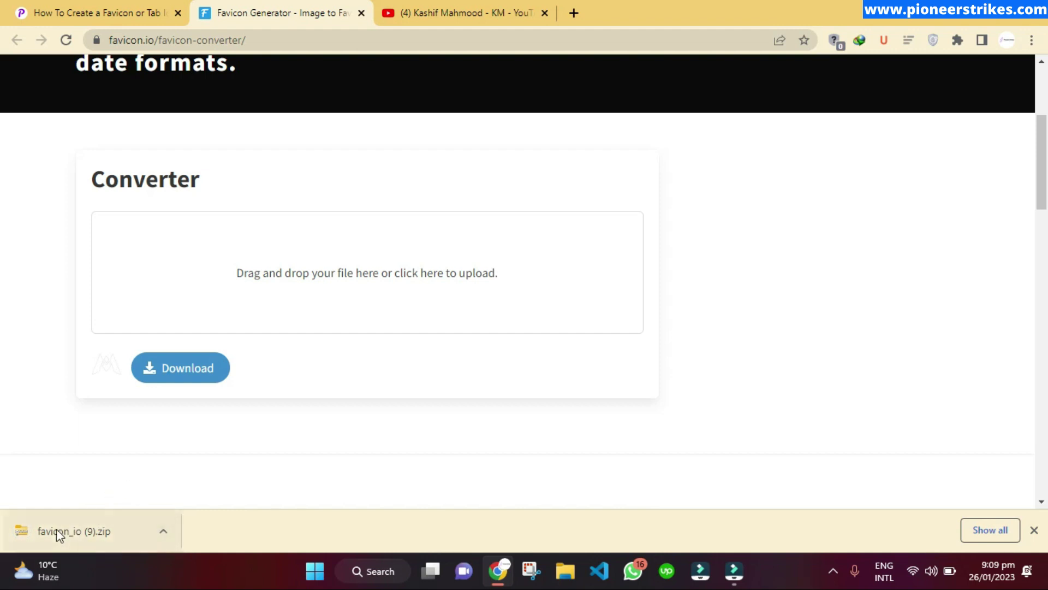
{"action": "left_click", "coordinate": [164, 530]}
{"action": "left_click", "coordinate": [199, 471]}
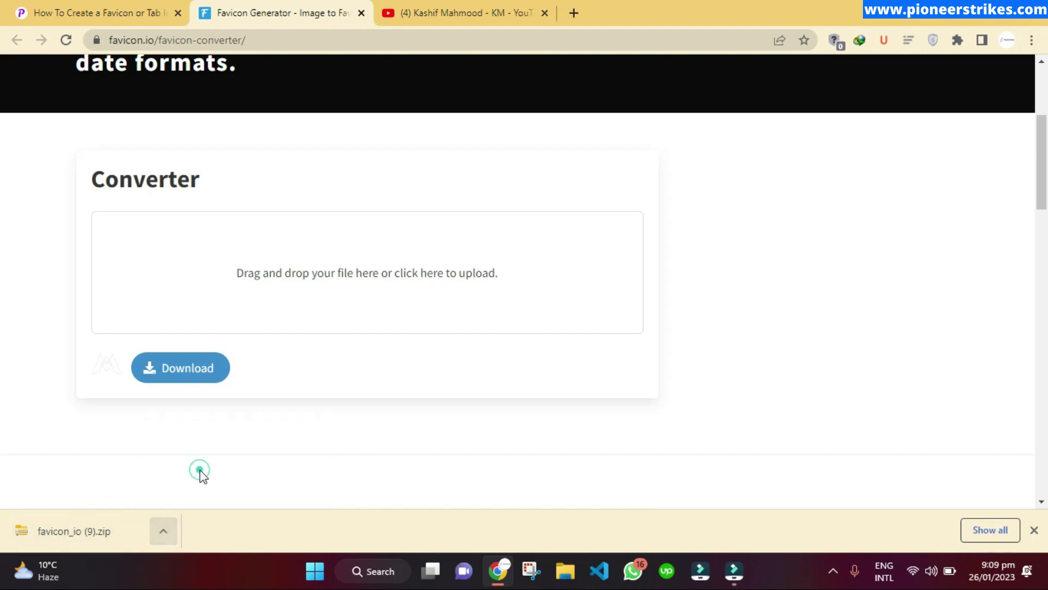
Extract favicon_io (9).zip in Downloads into a favicon_io (9) folder
{"action": "left_click", "coordinate": [149, 527]}
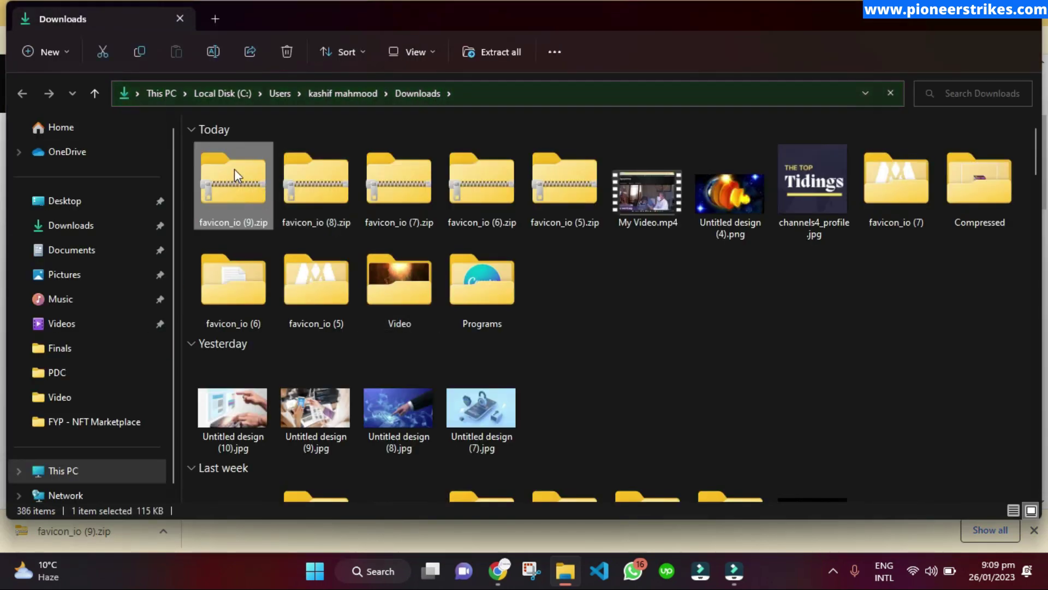
{"action": "right_click", "coordinate": [251, 203]}
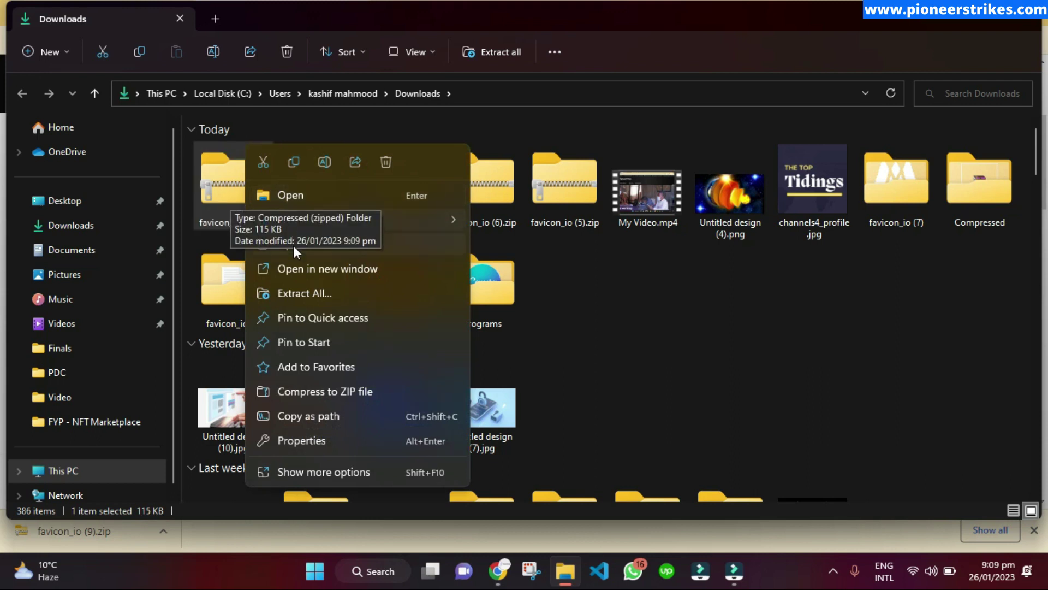
{"action": "left_click", "coordinate": [300, 283]}
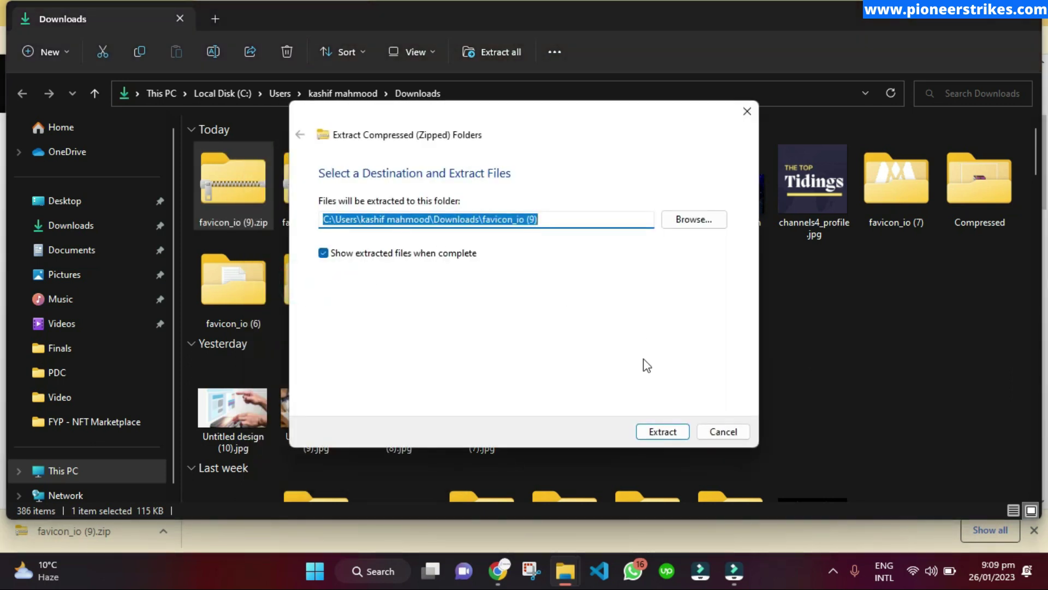
{"action": "left_click", "coordinate": [654, 430]}
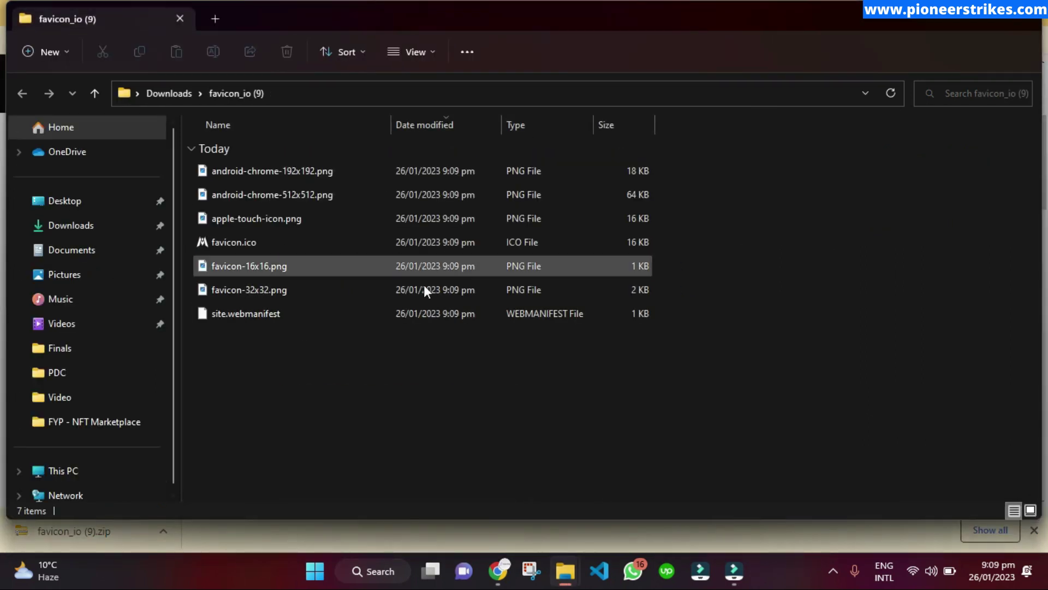
View the extracted favicon files as large icons, inspect favicon-32x32.png, and return to Downloads
{"action": "left_click", "coordinate": [293, 440]}
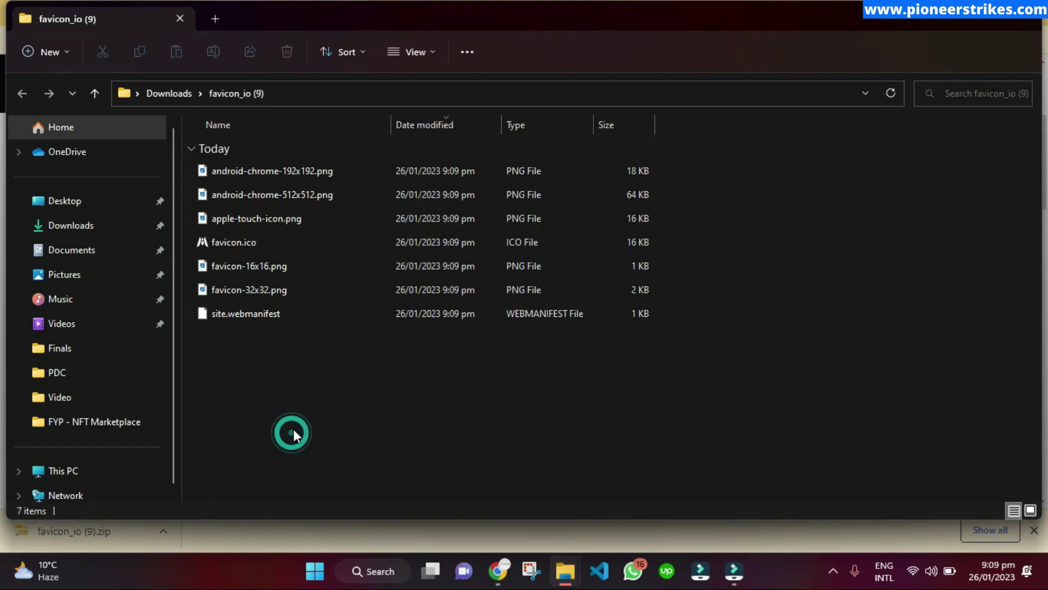
{"action": "left_click", "coordinate": [1030, 510]}
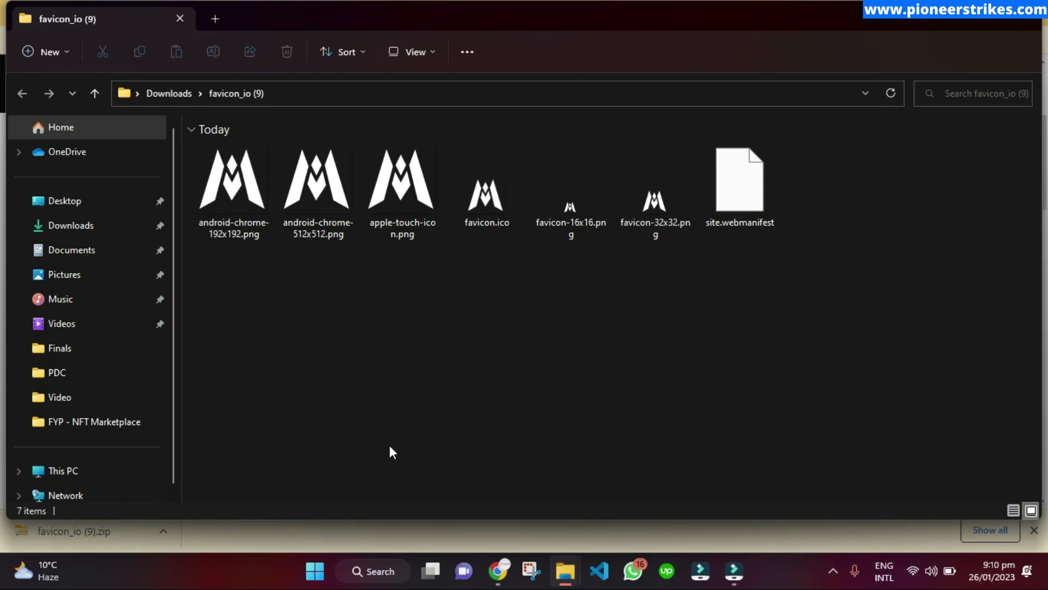
{"action": "left_click", "coordinate": [645, 241]}
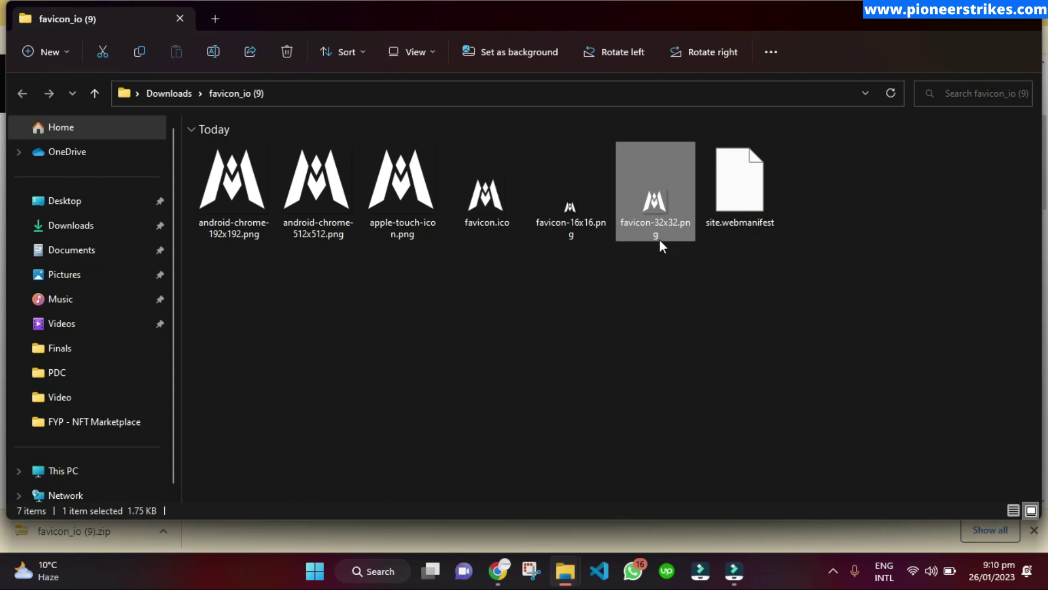
{"action": "left_click", "coordinate": [438, 325]}
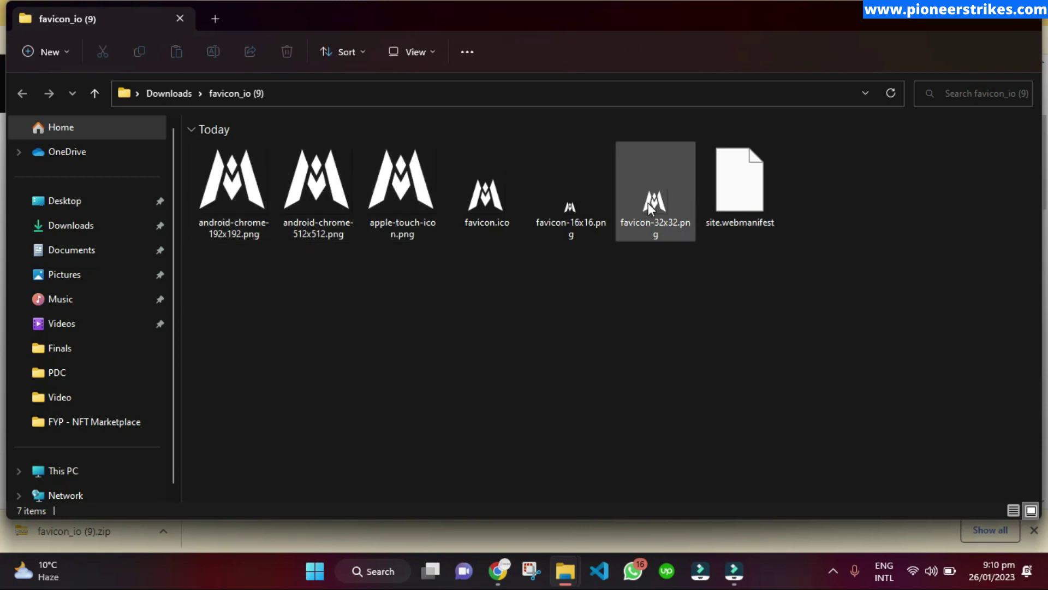
{"action": "mouse_move", "coordinate": [654, 201]}
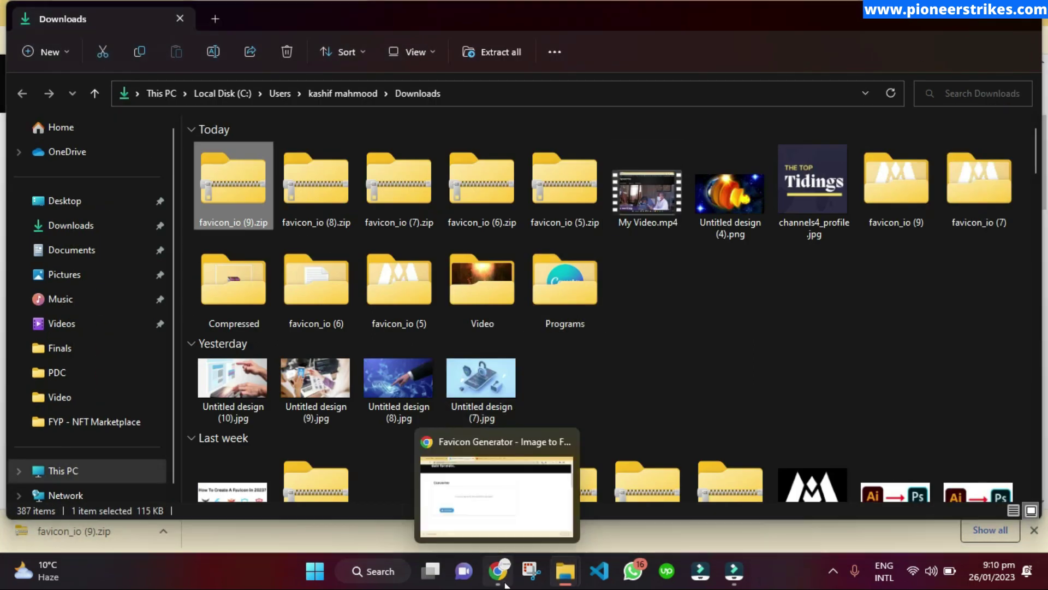
Switch back to the blog article and scroll to 'Method 2: Generate Favicon from Text'
{"action": "left_click", "coordinate": [505, 584]}
{"action": "scroll", "coordinate": [234, 215], "scroll_direction": "up", "scroll_amount": 4}
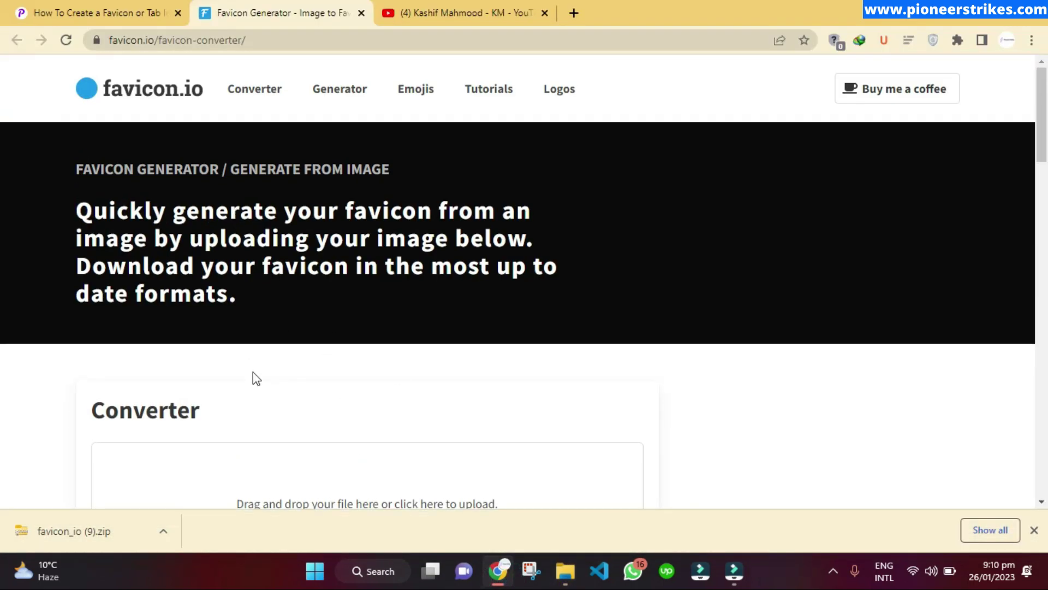
{"action": "scroll", "coordinate": [291, 377], "scroll_direction": "down", "scroll_amount": 5}
{"action": "left_click", "coordinate": [131, 7]}
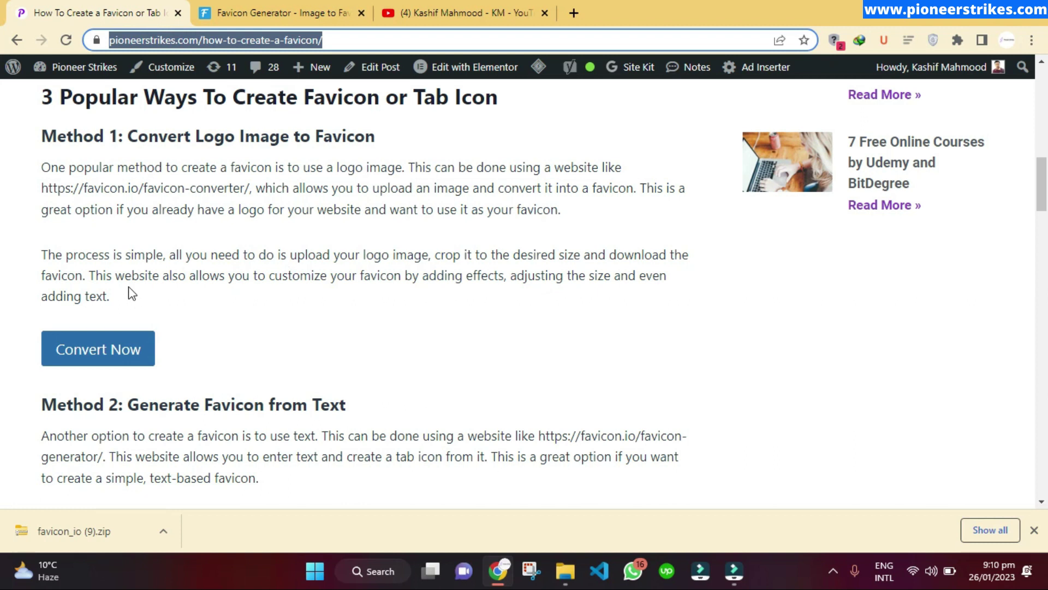
{"action": "scroll", "coordinate": [185, 234], "scroll_direction": "down", "scroll_amount": 5}
{"action": "scroll", "coordinate": [164, 237], "scroll_direction": "up", "scroll_amount": 3}
{"action": "left_click", "coordinate": [117, 243]}
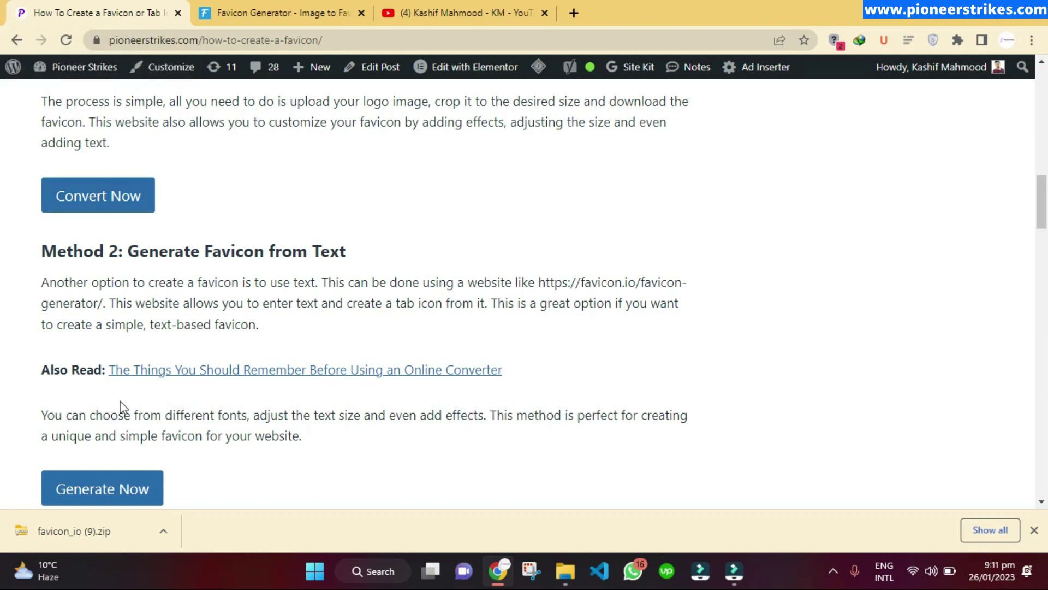
{"action": "scroll", "coordinate": [137, 382], "scroll_direction": "down", "scroll_amount": 1}
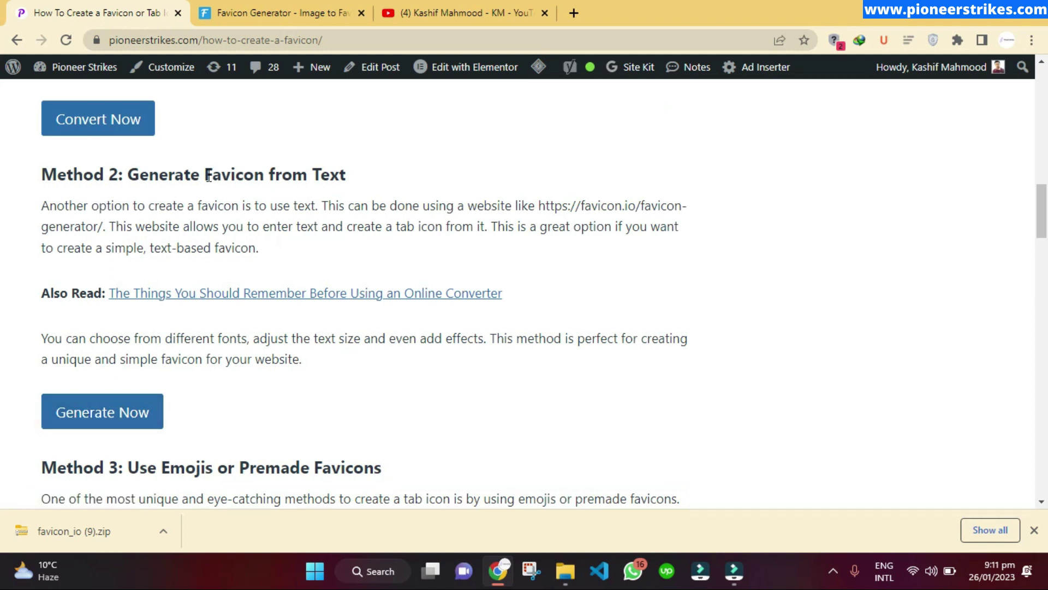
Open favicon.io's text favicon generator in a new tab via Generate Now
{"action": "left_click", "coordinate": [104, 409]}
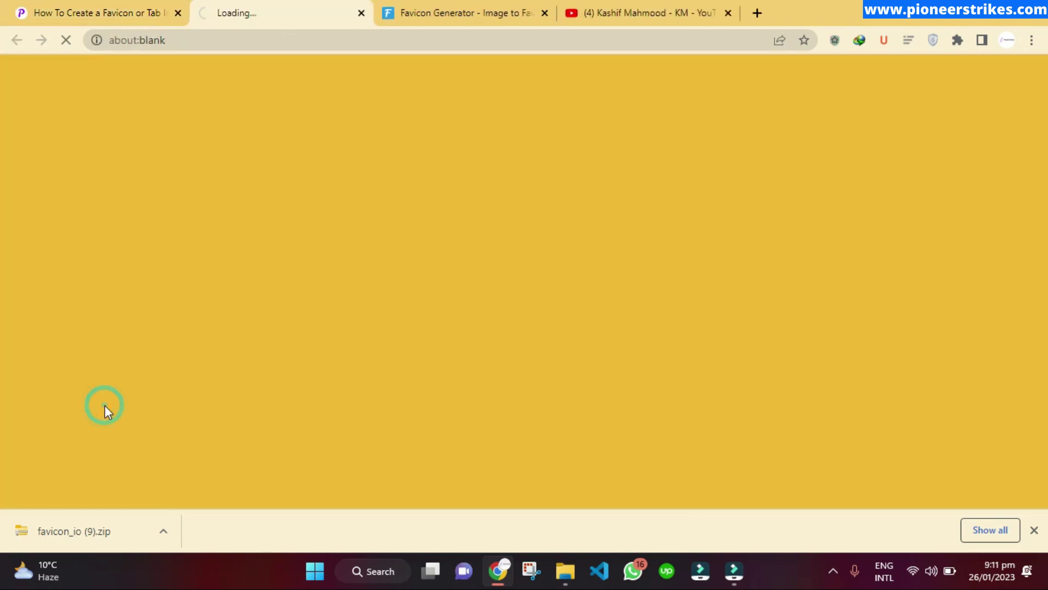
{"action": "scroll", "coordinate": [227, 231], "scroll_direction": "down", "scroll_amount": 4}
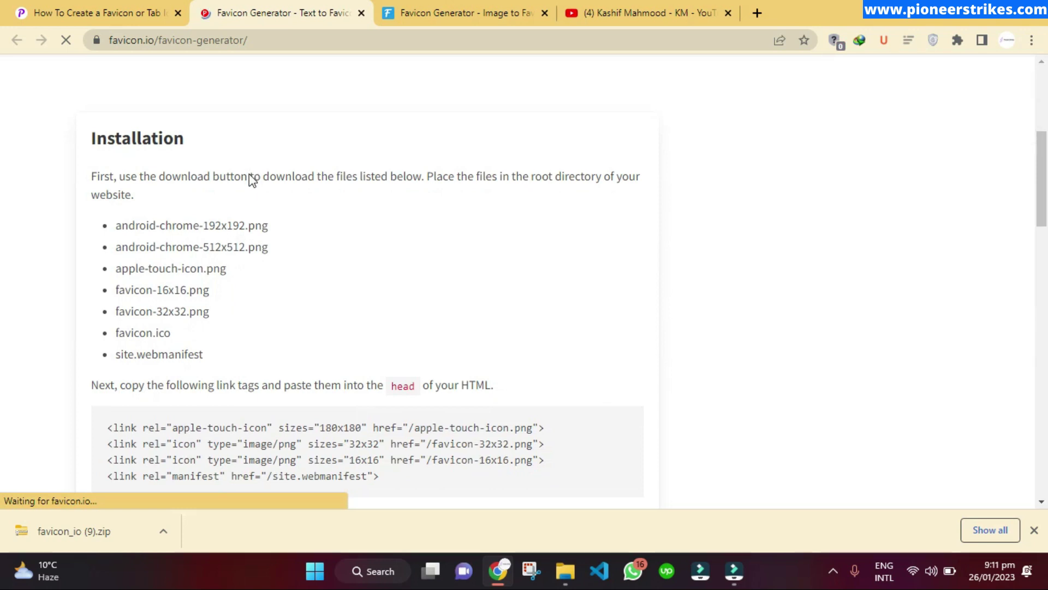
{"action": "scroll", "coordinate": [227, 260], "scroll_direction": "down", "scroll_amount": 8}
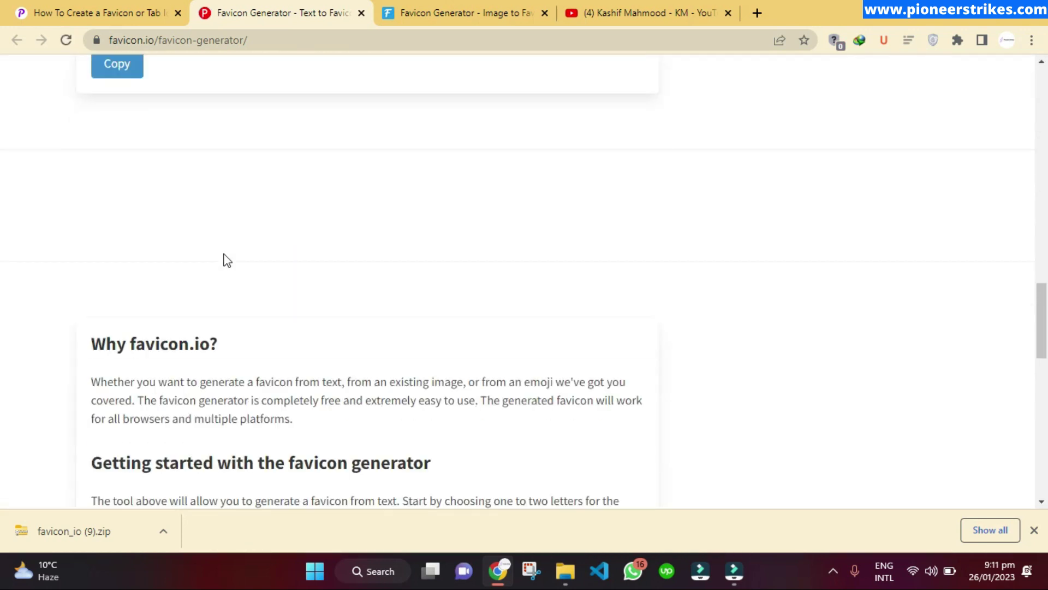
{"action": "scroll", "coordinate": [227, 260], "scroll_direction": "up", "scroll_amount": 15}
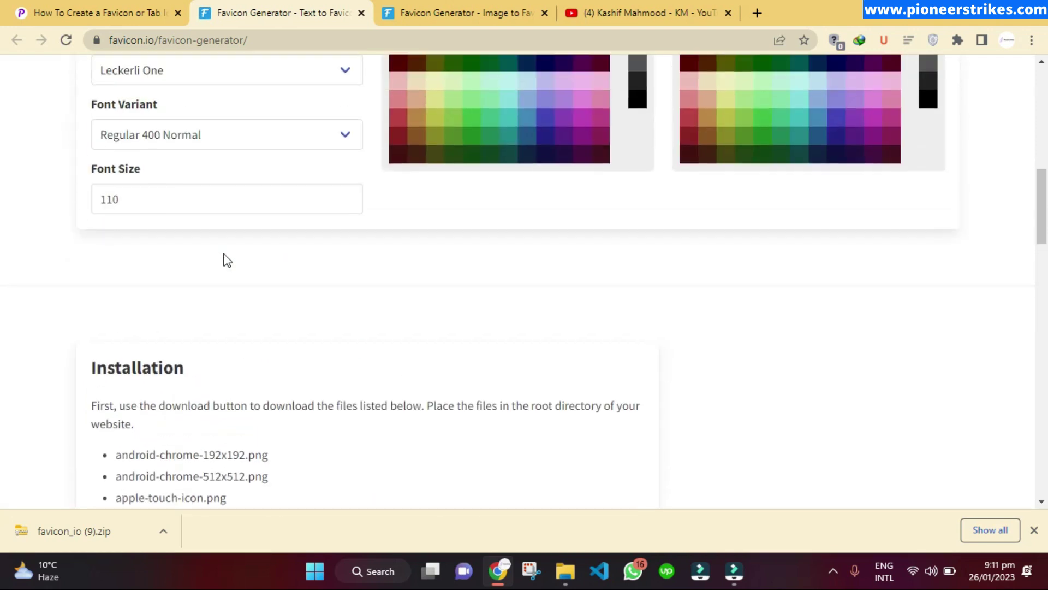
{"action": "scroll", "coordinate": [227, 261], "scroll_direction": "up", "scroll_amount": 3}
{"action": "scroll", "coordinate": [161, 260], "scroll_direction": "down", "scroll_amount": 1}
{"action": "scroll", "coordinate": [448, 203], "scroll_direction": "up", "scroll_amount": 2}
{"action": "scroll", "coordinate": [171, 263], "scroll_direction": "up", "scroll_amount": 1}
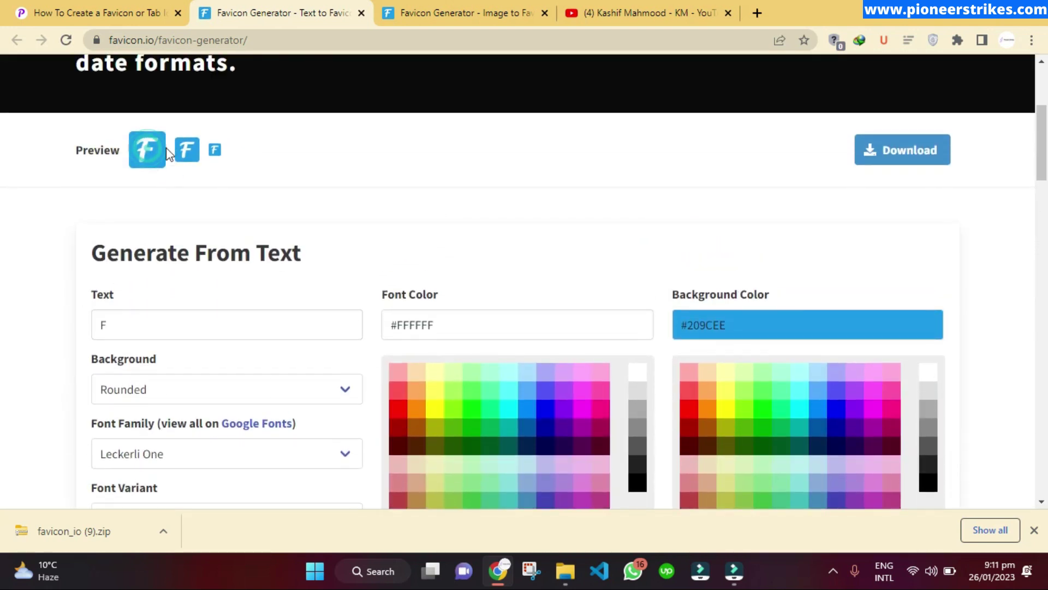
Change the favicon text from F to P and make the background a circle
{"action": "double_click", "coordinate": [134, 325]}
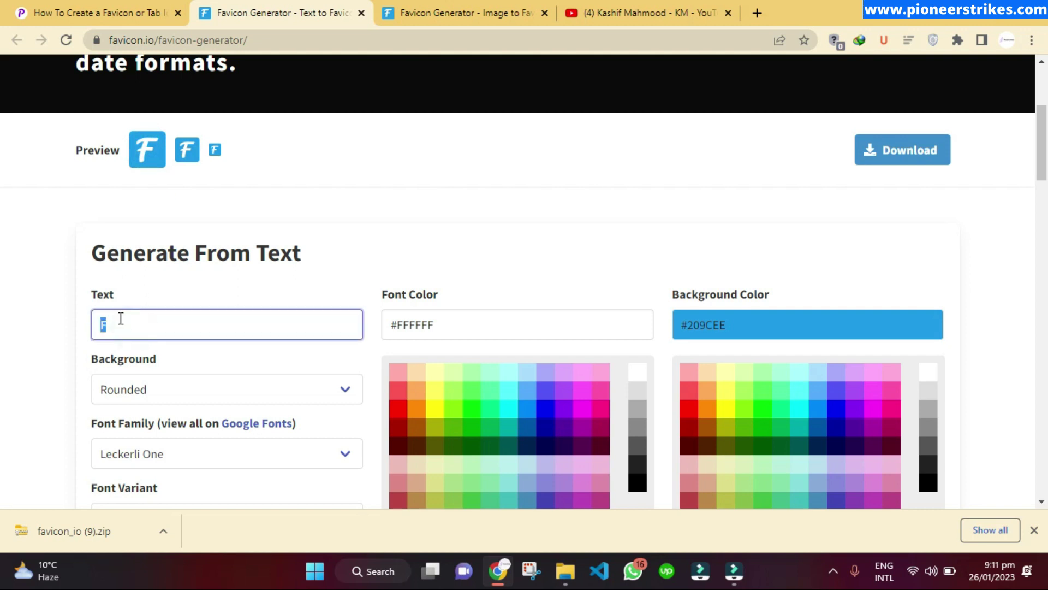
{"action": "type", "text": "P"}
{"action": "left_click", "coordinate": [96, 194]}
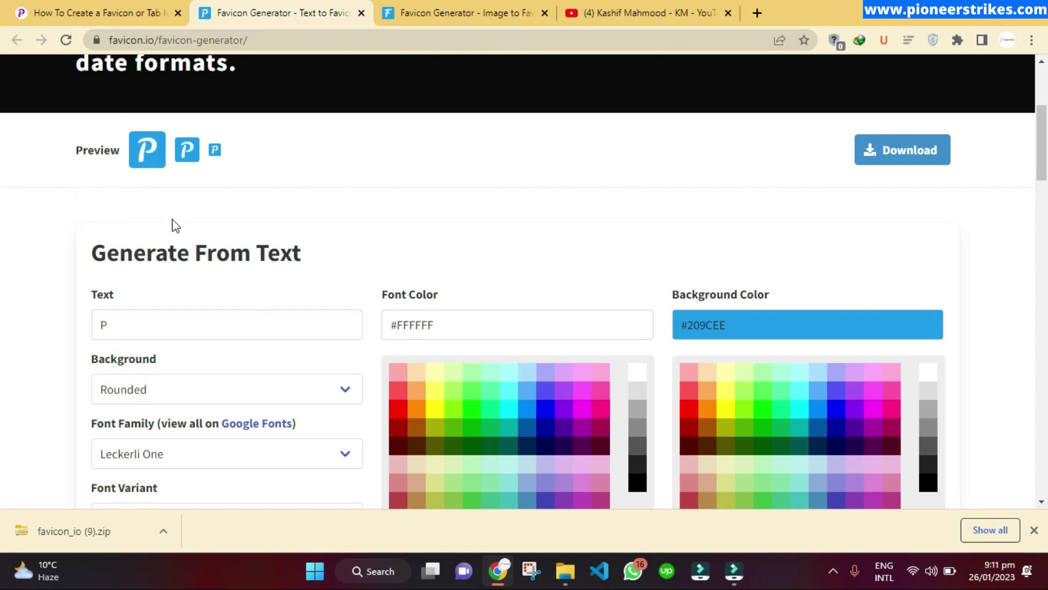
{"action": "scroll", "coordinate": [159, 253], "scroll_direction": "down", "scroll_amount": 3}
{"action": "left_click", "coordinate": [155, 234]}
{"action": "scroll", "coordinate": [150, 328], "scroll_direction": "up", "scroll_amount": 3}
{"action": "left_click", "coordinate": [151, 382]}
{"action": "left_click", "coordinate": [145, 429]}
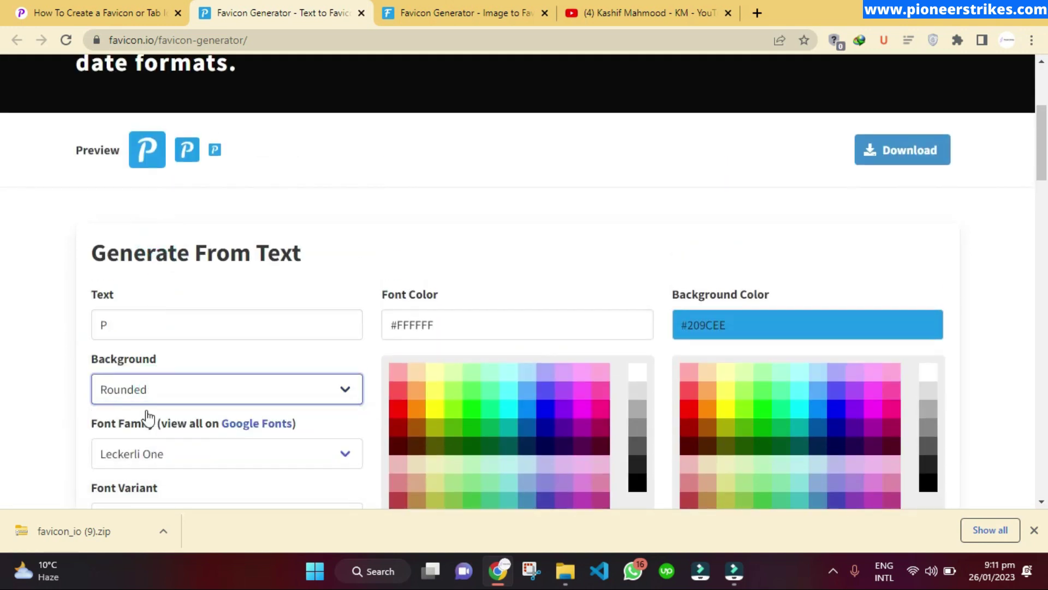
Set the font to Lexend Tera with Bold 700 weight, keeping font size 110
{"action": "left_click", "coordinate": [203, 459]}
{"action": "scroll", "coordinate": [153, 306], "scroll_direction": "down", "scroll_amount": 1}
{"action": "key", "text": "Escape"}
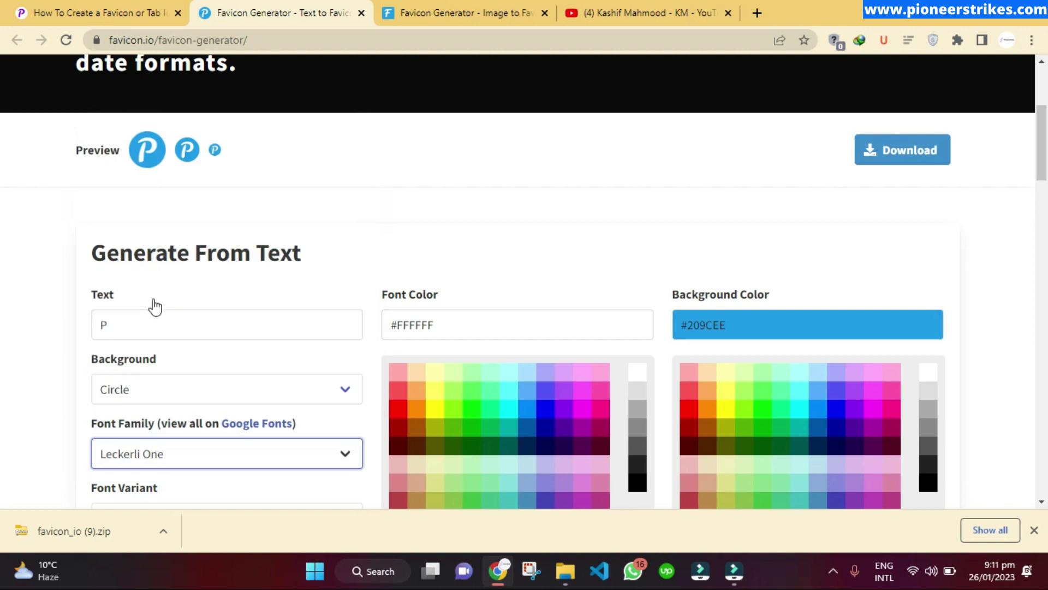
{"action": "scroll", "coordinate": [152, 303], "scroll_direction": "down", "scroll_amount": 3}
{"action": "left_click", "coordinate": [175, 365]}
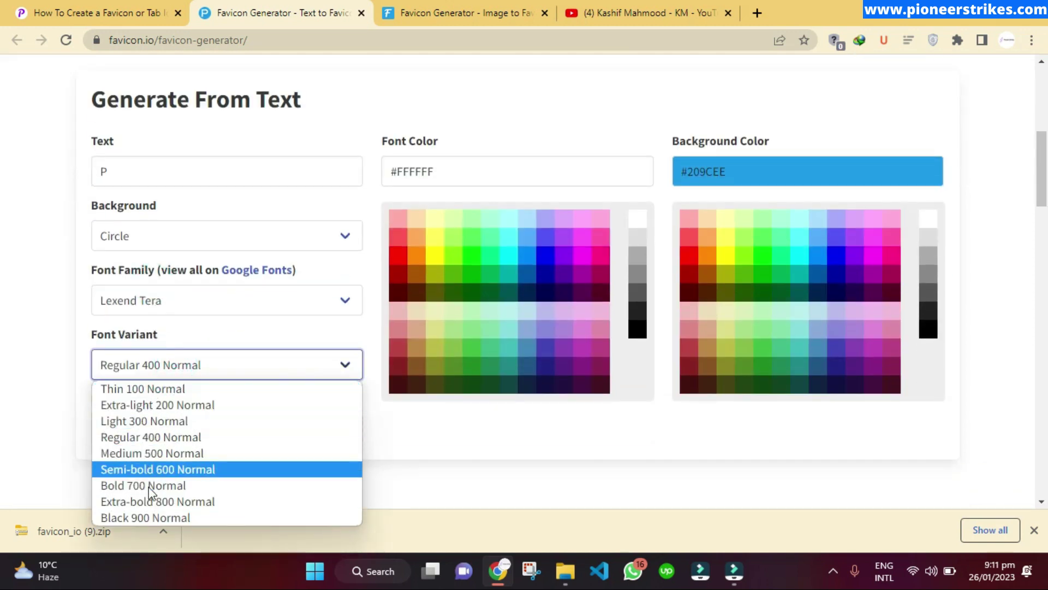
{"action": "left_click", "coordinate": [149, 516]}
{"action": "left_click", "coordinate": [152, 366]}
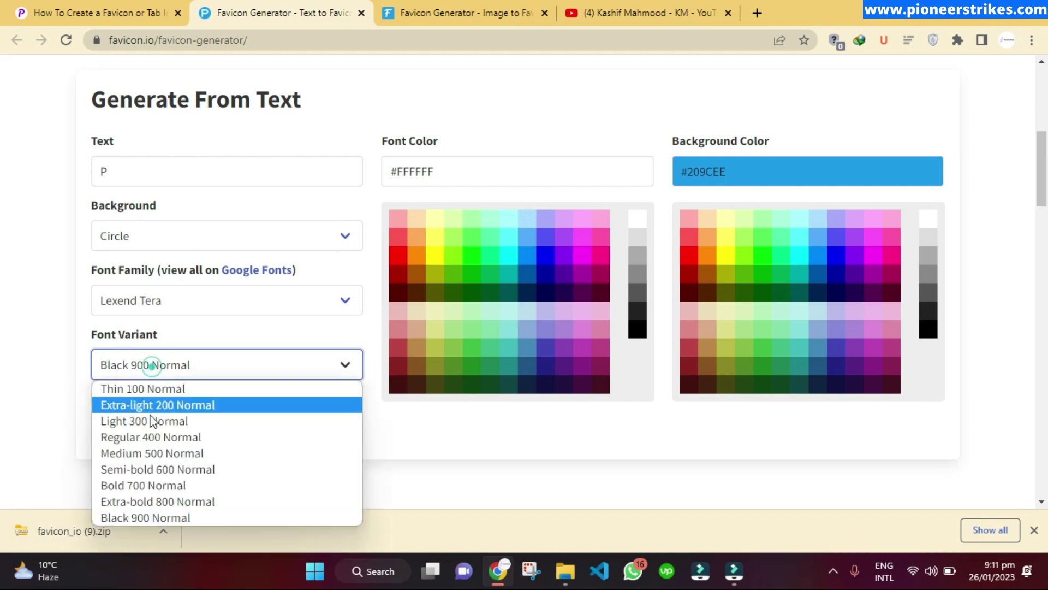
{"action": "left_click", "coordinate": [143, 490]}
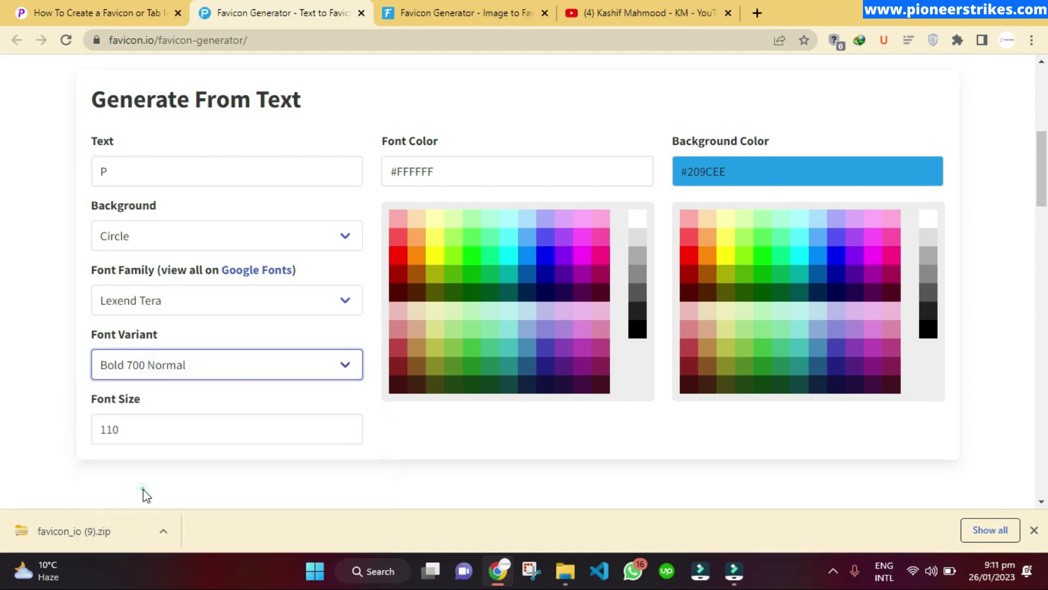
{"action": "scroll", "coordinate": [141, 383], "scroll_direction": "up", "scroll_amount": 2}
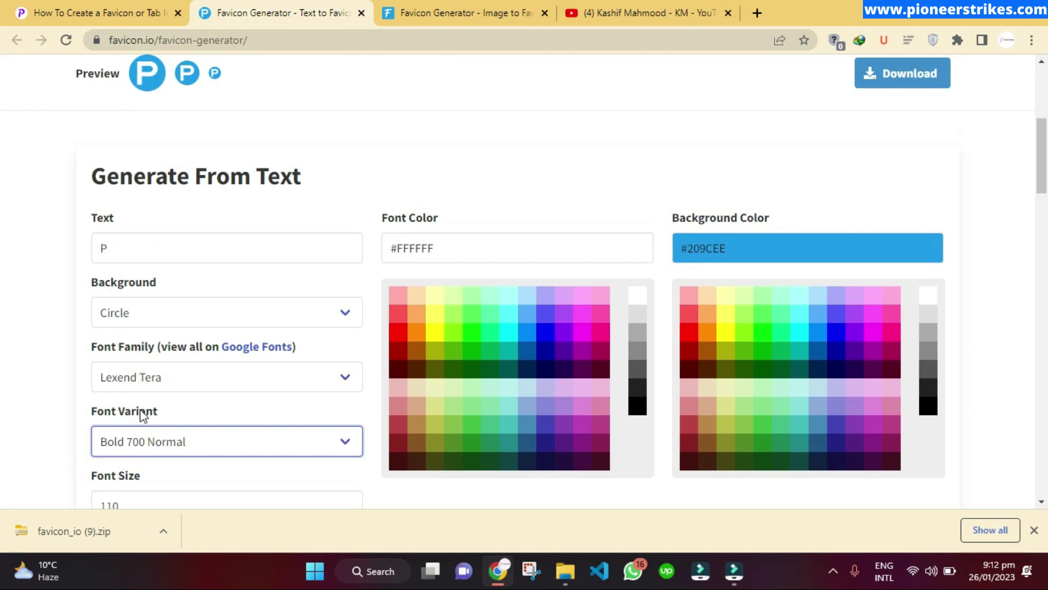
{"action": "scroll", "coordinate": [140, 415], "scroll_direction": "up", "scroll_amount": 2}
{"action": "scroll", "coordinate": [145, 300], "scroll_direction": "down", "scroll_amount": 3}
{"action": "double_click", "coordinate": [135, 435]}
{"action": "left_click", "coordinate": [56, 424]}
{"action": "scroll", "coordinate": [55, 420], "scroll_direction": "up", "scroll_amount": 2}
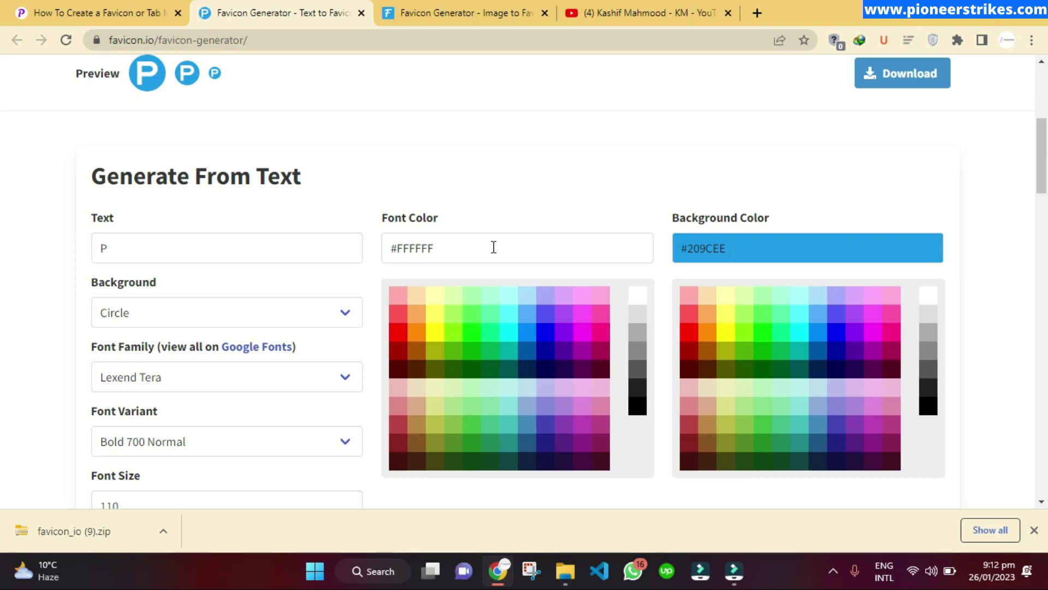
{"action": "scroll", "coordinate": [204, 164], "scroll_direction": "up", "scroll_amount": 1}
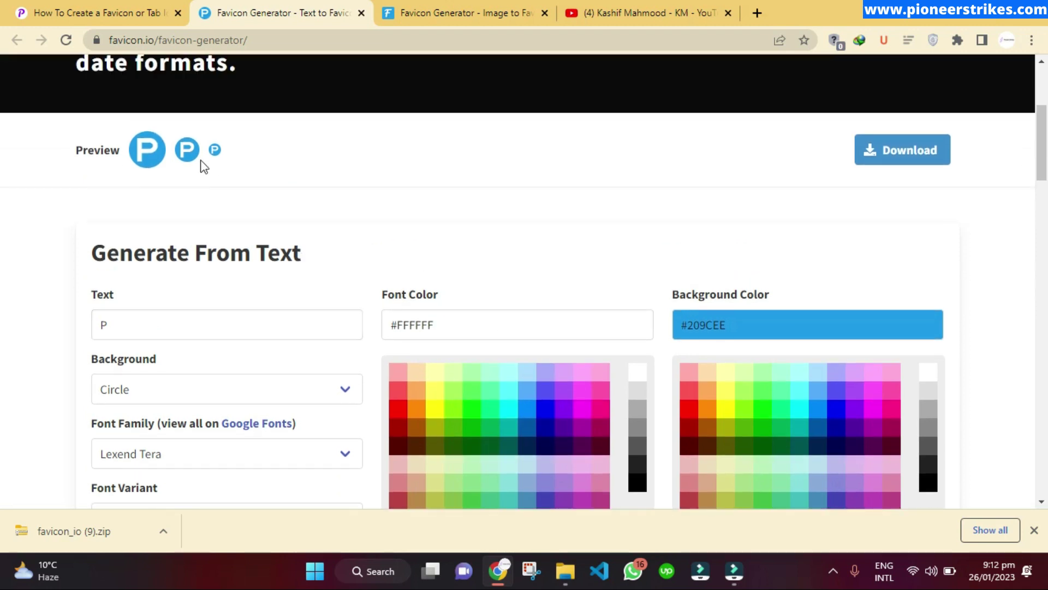
Color the P black (#000) on a light green #AF5 circle and download favicon_io (10).zip
{"action": "left_click", "coordinate": [637, 488]}
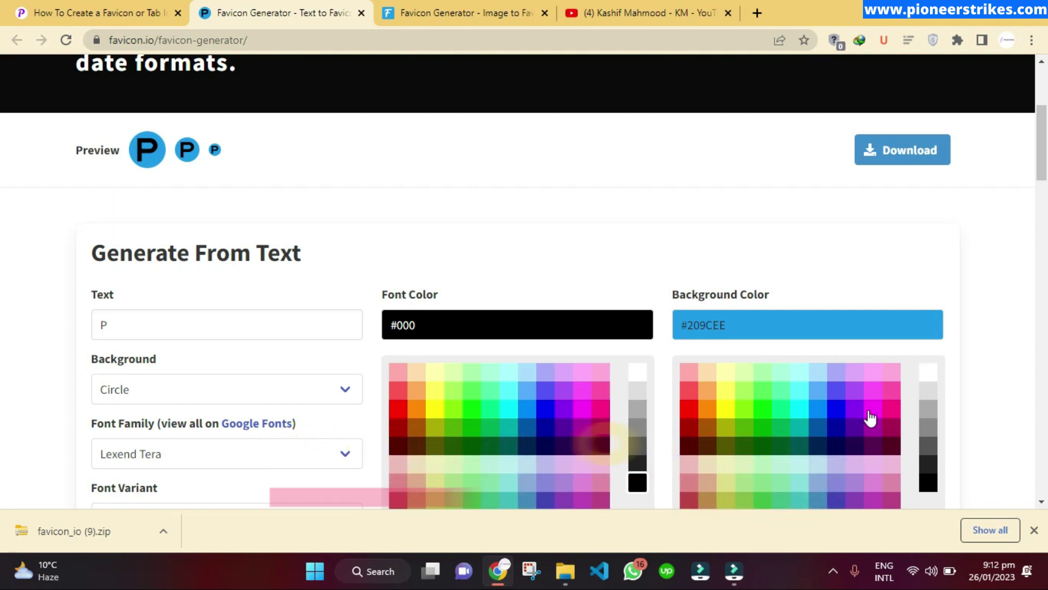
{"action": "left_click", "coordinate": [748, 389]}
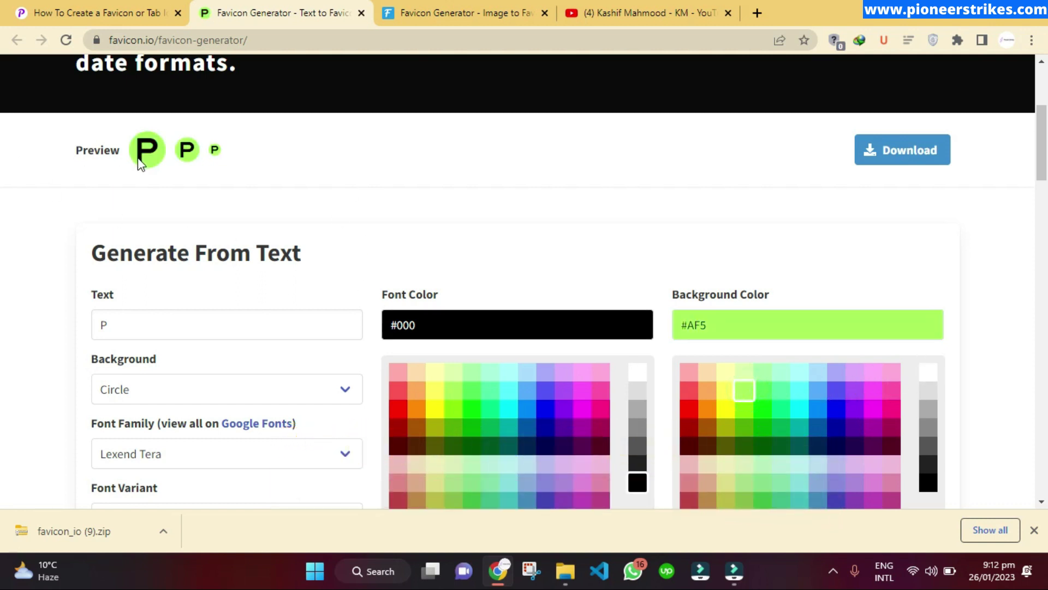
{"action": "left_click", "coordinate": [915, 165]}
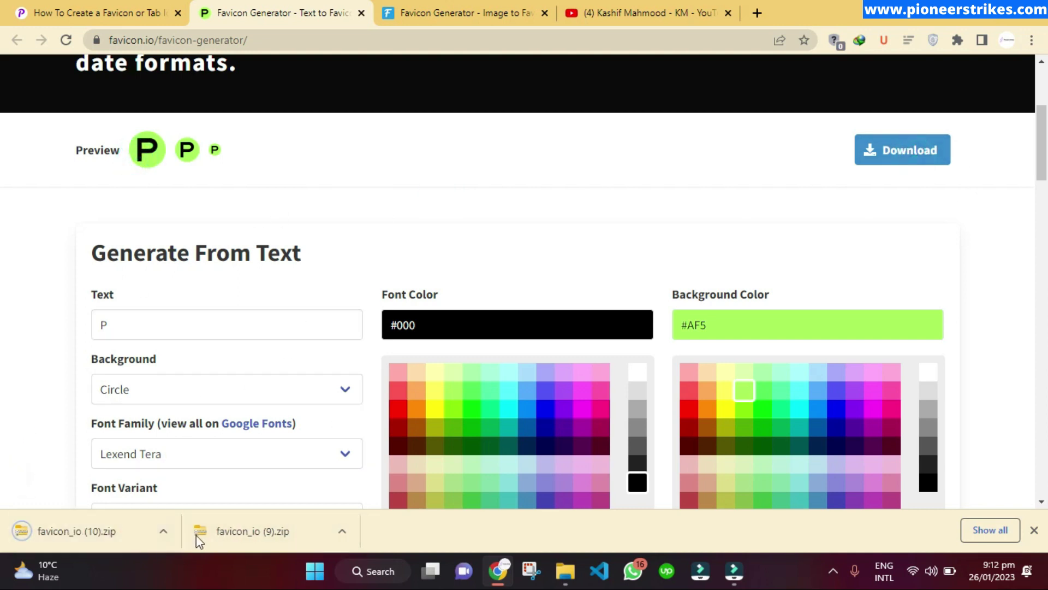
Return to the article and open Method 3's Use Now emoji favicons link in a new tab
{"action": "left_click", "coordinate": [97, 17]}
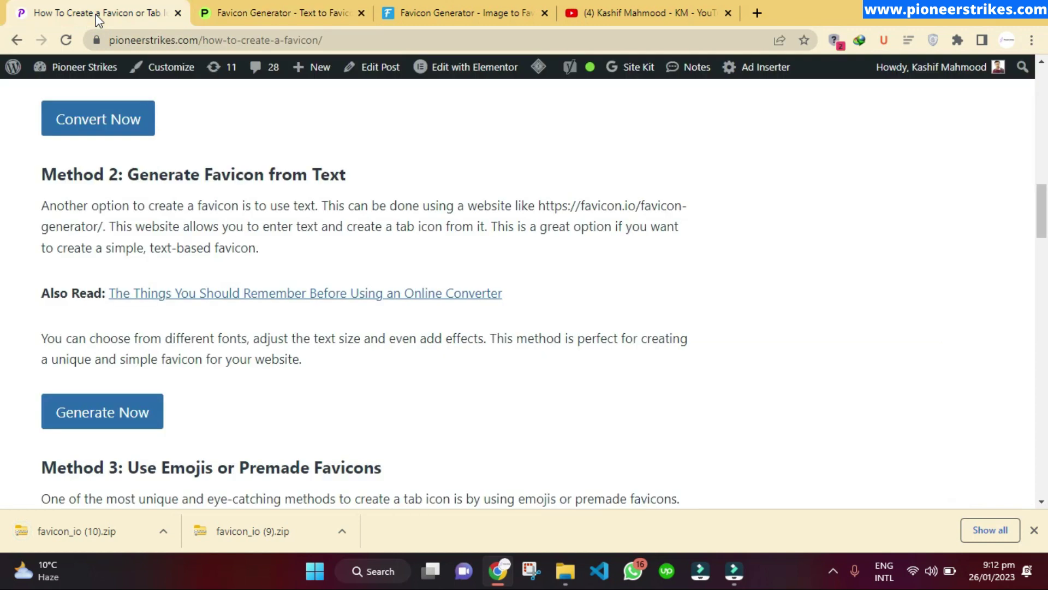
{"action": "scroll", "coordinate": [148, 208], "scroll_direction": "down", "scroll_amount": 5}
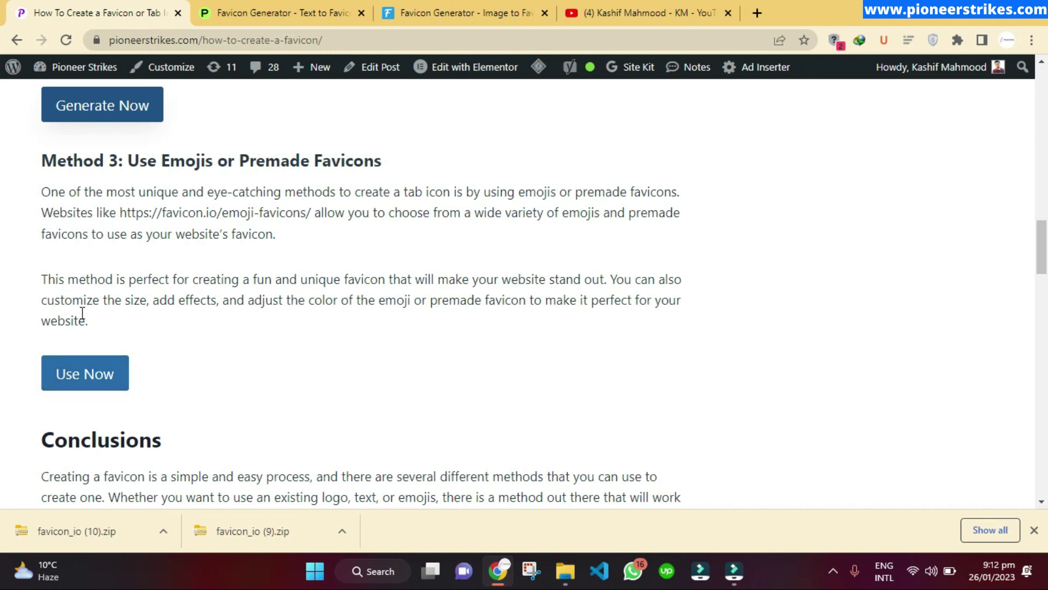
{"action": "left_click", "coordinate": [94, 373]}
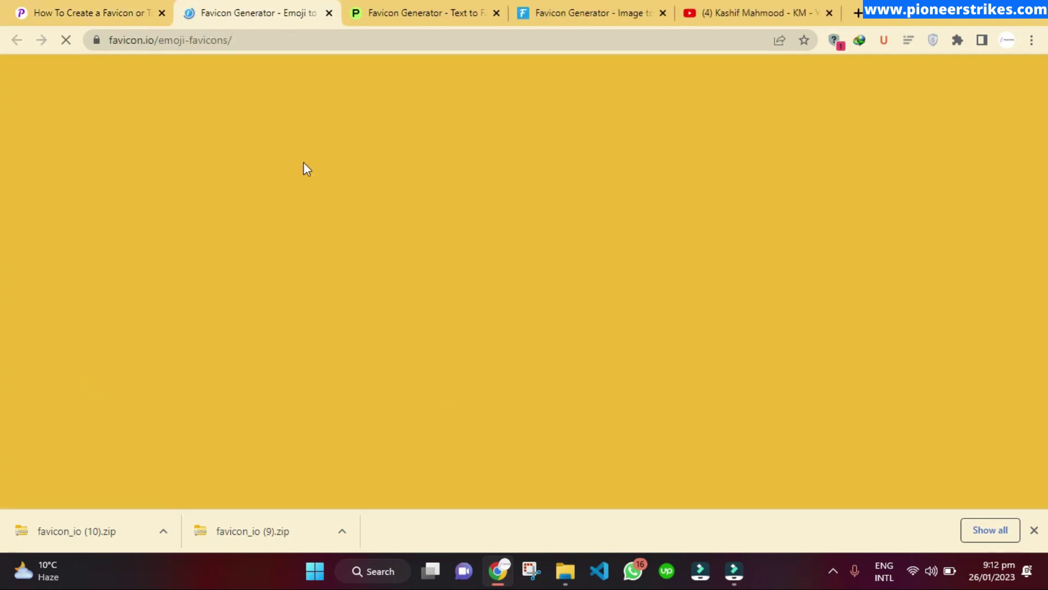
Browse the emoji favicon categories, including Smileys & Emotion and Food & Drink
{"action": "scroll", "coordinate": [283, 240], "scroll_direction": "down", "scroll_amount": 8}
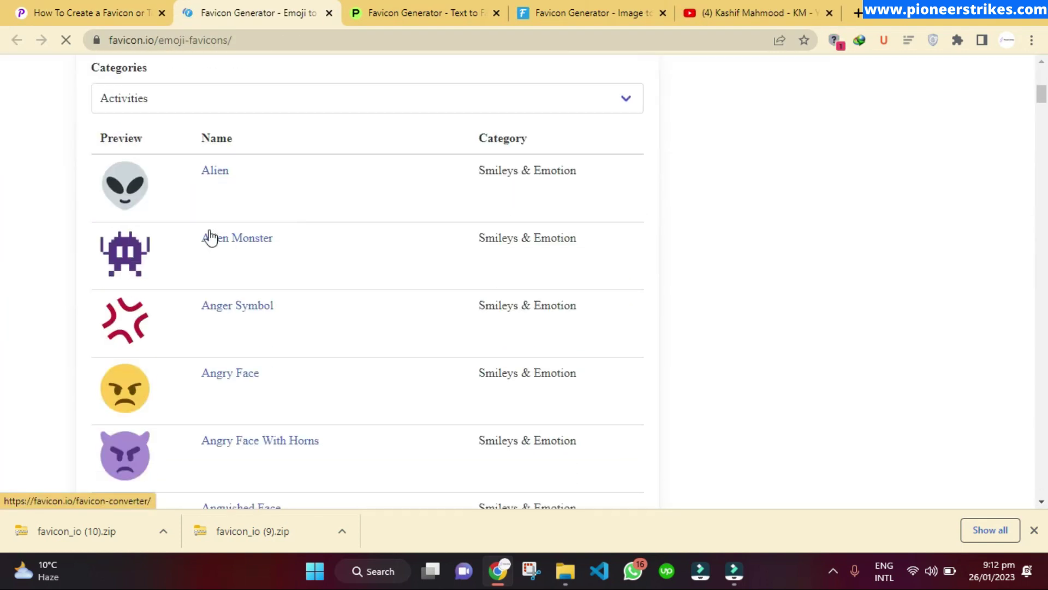
{"action": "scroll", "coordinate": [164, 240], "scroll_direction": "up", "scroll_amount": 3}
{"action": "scroll", "coordinate": [223, 273], "scroll_direction": "down", "scroll_amount": 6}
{"action": "scroll", "coordinate": [222, 273], "scroll_direction": "up", "scroll_amount": 8}
{"action": "scroll", "coordinate": [222, 267], "scroll_direction": "down", "scroll_amount": 3}
{"action": "scroll", "coordinate": [222, 265], "scroll_direction": "up", "scroll_amount": 2}
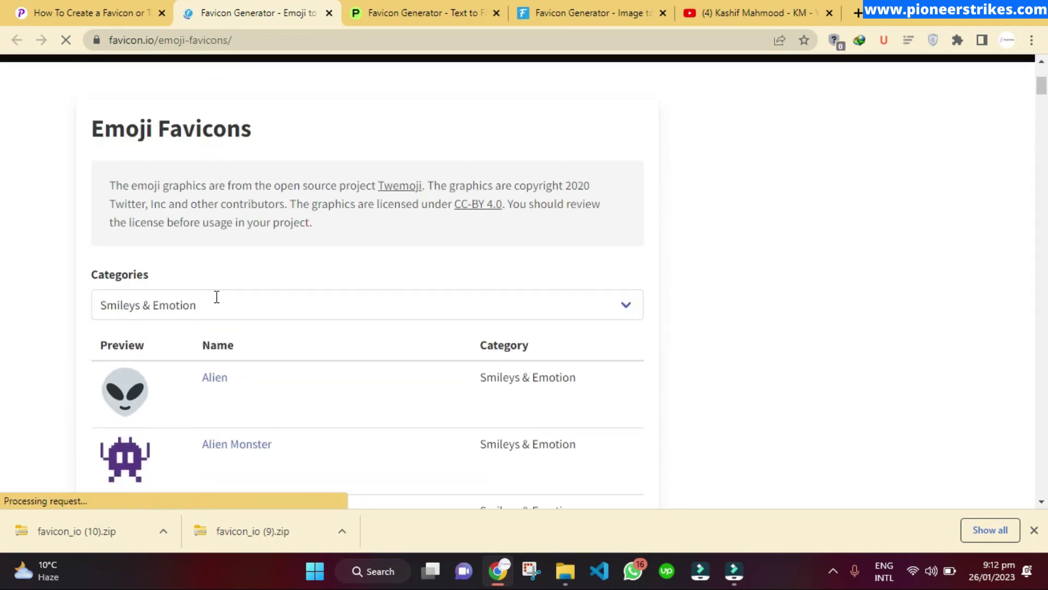
{"action": "left_click", "coordinate": [187, 304]}
{"action": "left_click", "coordinate": [148, 388]}
{"action": "scroll", "coordinate": [174, 370], "scroll_direction": "down", "scroll_amount": 3}
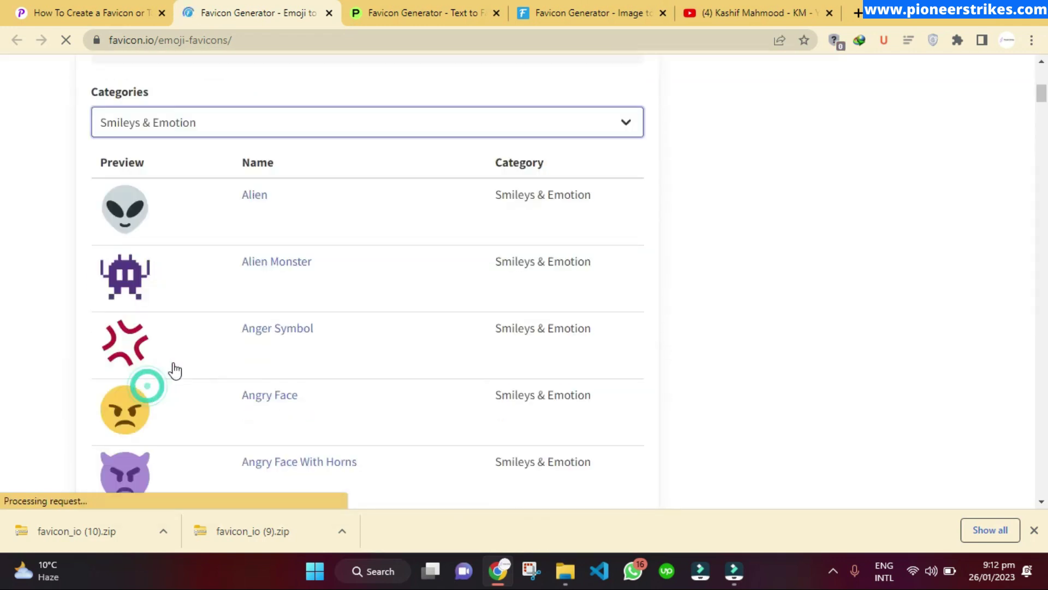
{"action": "left_click", "coordinate": [251, 206]}
{"action": "scroll", "coordinate": [309, 257], "scroll_direction": "up", "scroll_amount": 2}
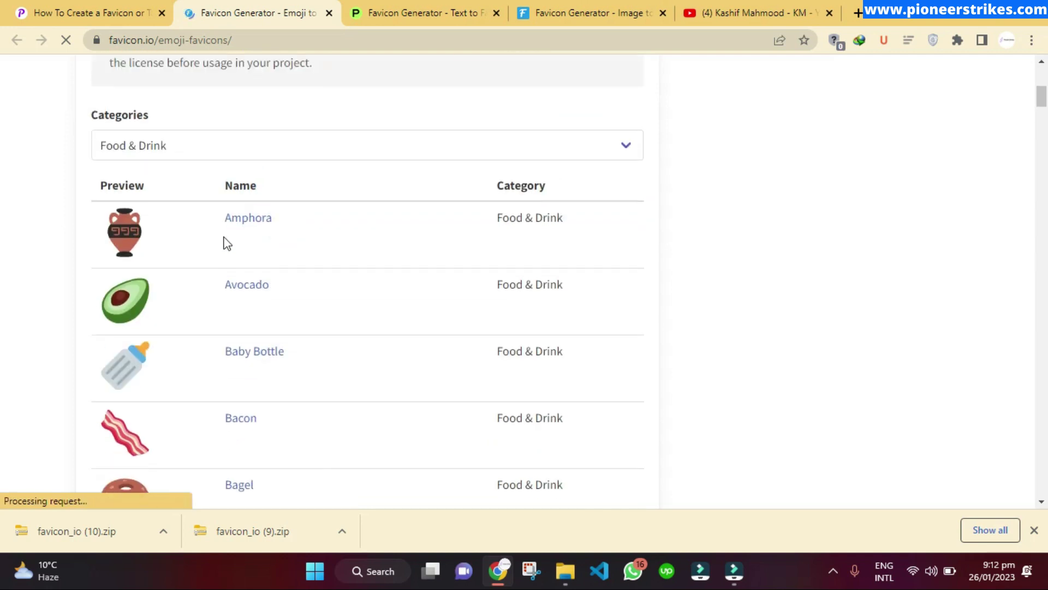
{"action": "scroll", "coordinate": [291, 228], "scroll_direction": "up", "scroll_amount": 1}
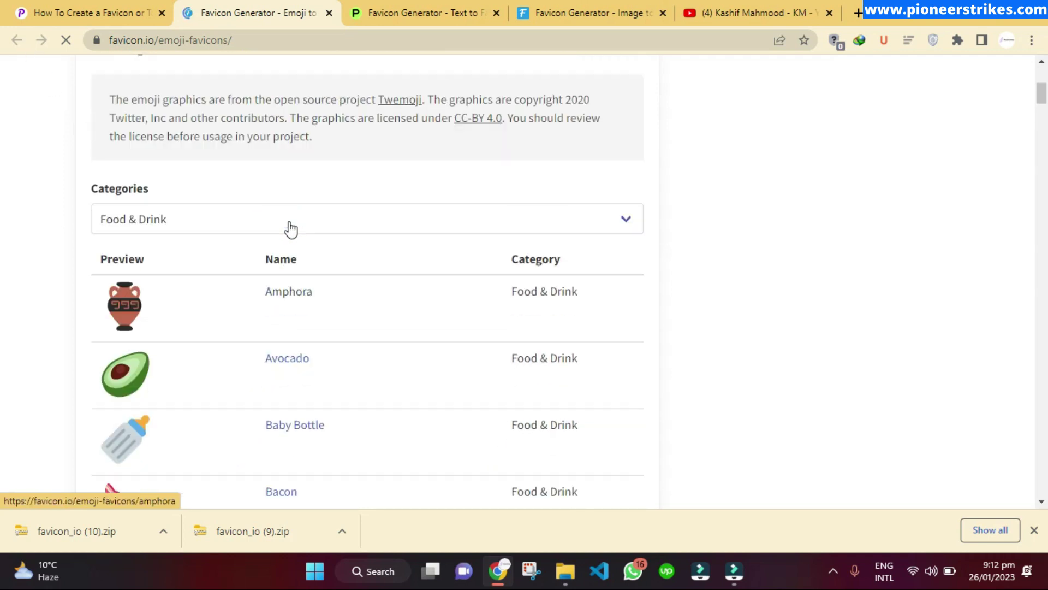
{"action": "scroll", "coordinate": [290, 226], "scroll_direction": "up", "scroll_amount": 4}
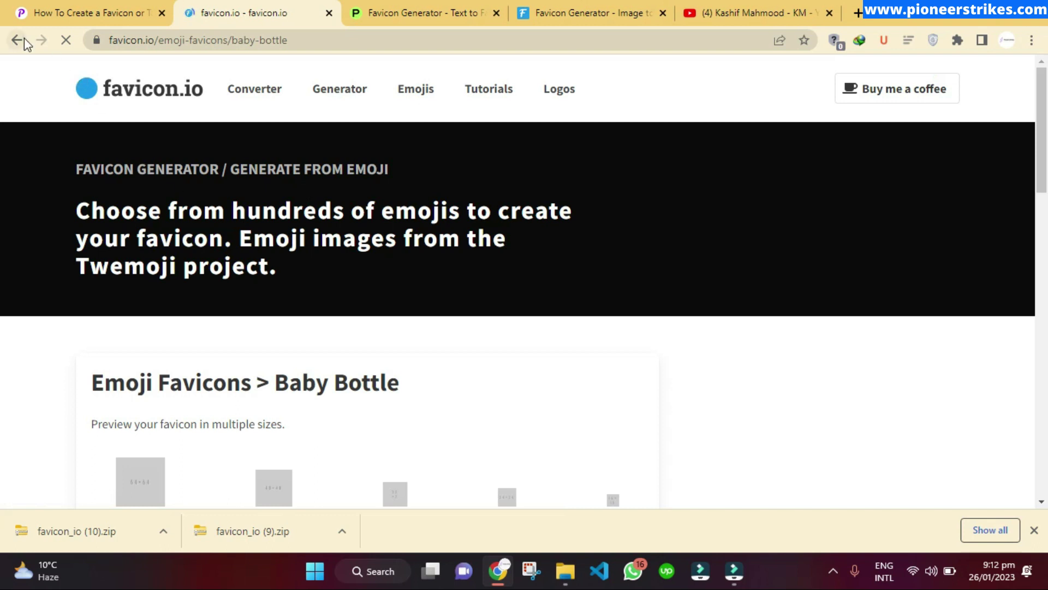
Go back from the Baby Bottle page to the emoji list, scroll it, then close the tab
{"action": "left_click", "coordinate": [17, 39]}
{"action": "scroll", "coordinate": [227, 290], "scroll_direction": "down", "scroll_amount": 4}
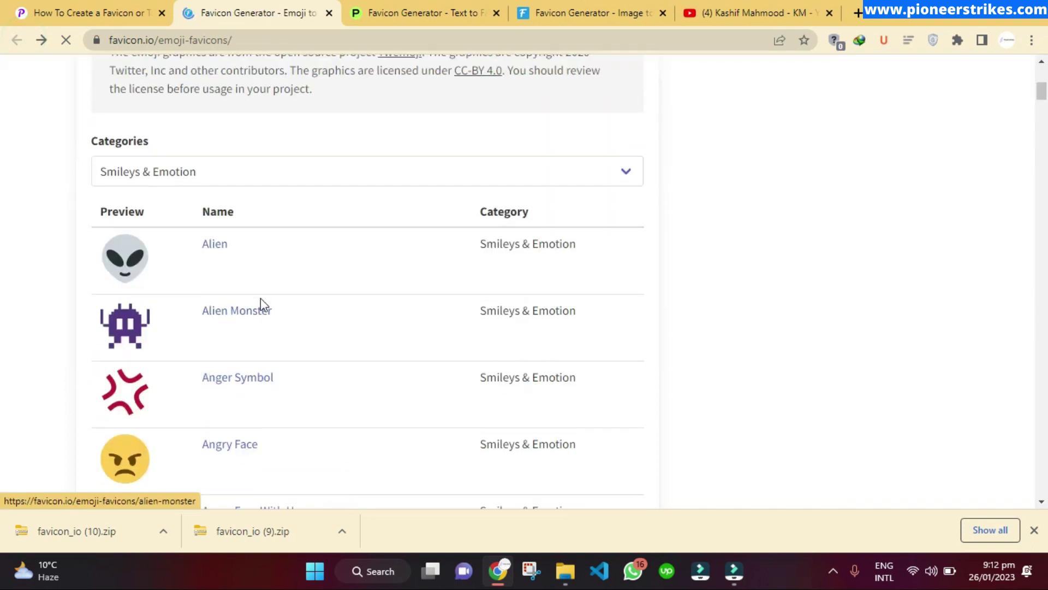
{"action": "scroll", "coordinate": [260, 298], "scroll_direction": "up", "scroll_amount": 5}
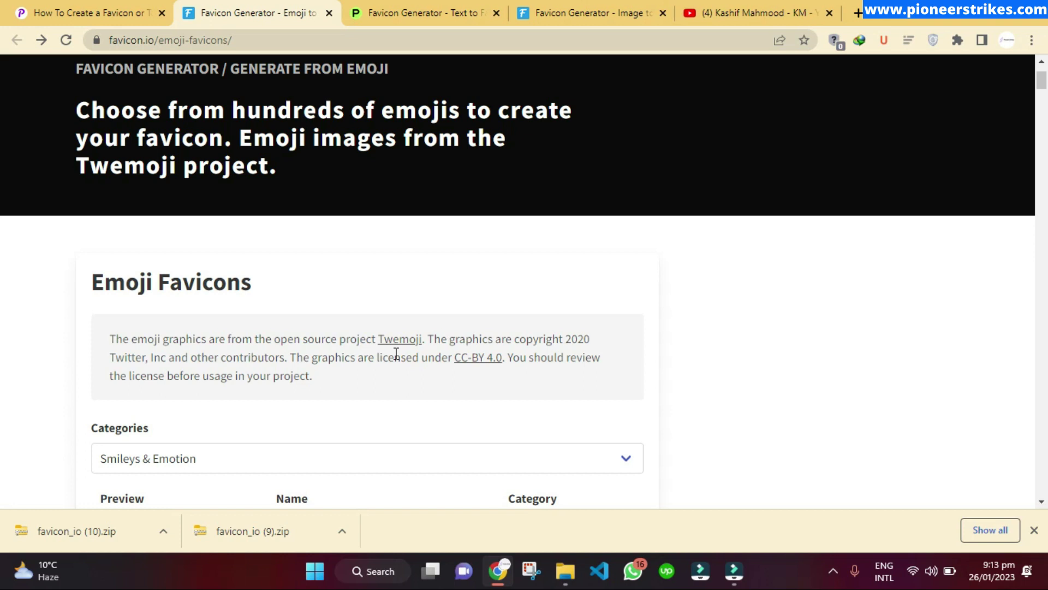
{"action": "scroll", "coordinate": [415, 343], "scroll_direction": "down", "scroll_amount": 3}
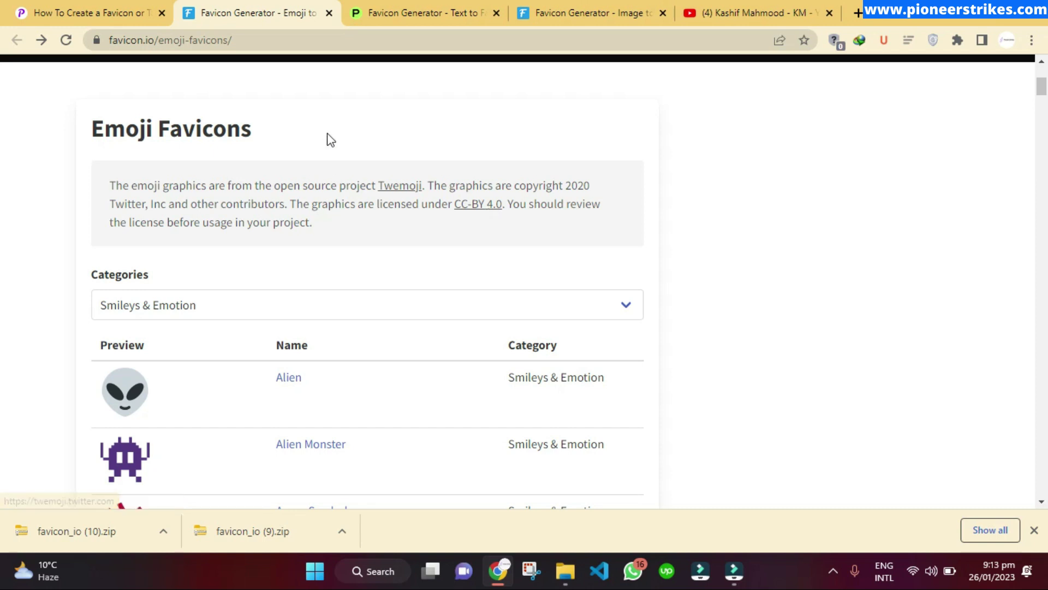
{"action": "left_click", "coordinate": [328, 13]}
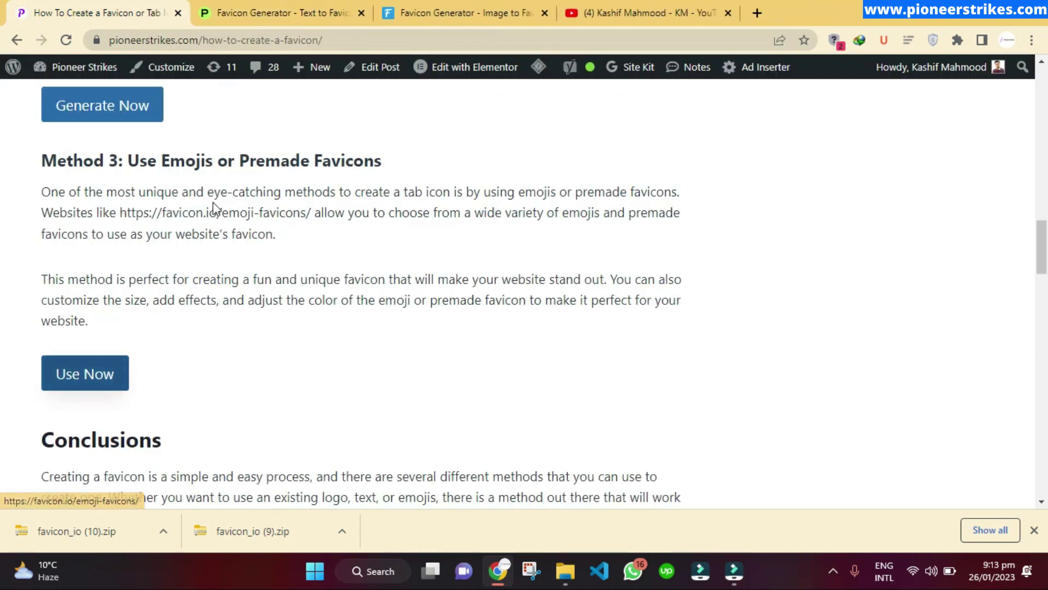
{"action": "scroll", "coordinate": [213, 215], "scroll_direction": "down", "scroll_amount": 4}
{"action": "scroll", "coordinate": [214, 215], "scroll_direction": "up", "scroll_amount": 20}
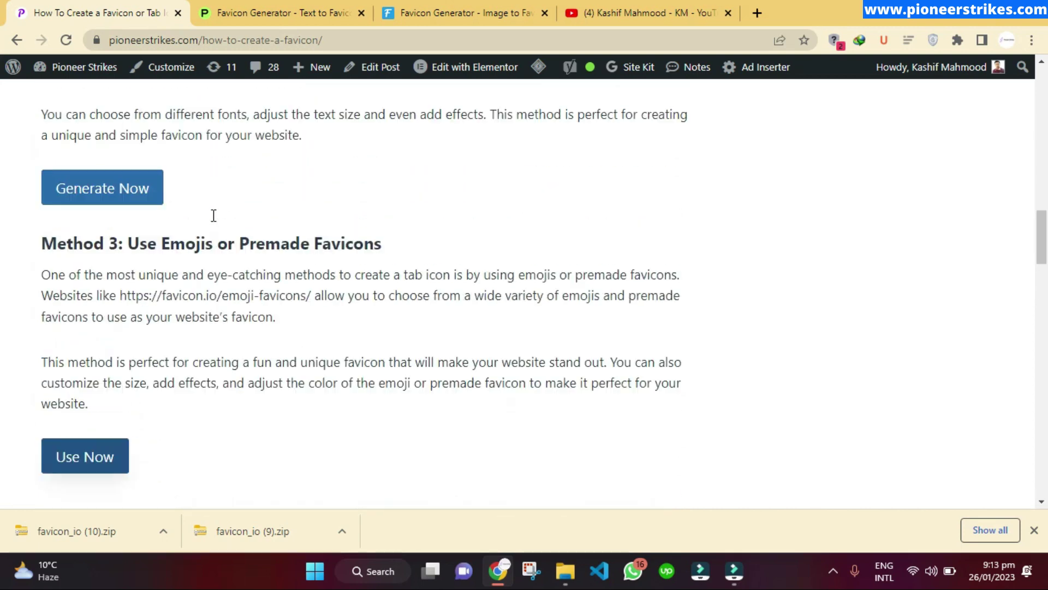
{"action": "scroll", "coordinate": [202, 222], "scroll_direction": "up", "scroll_amount": 5}
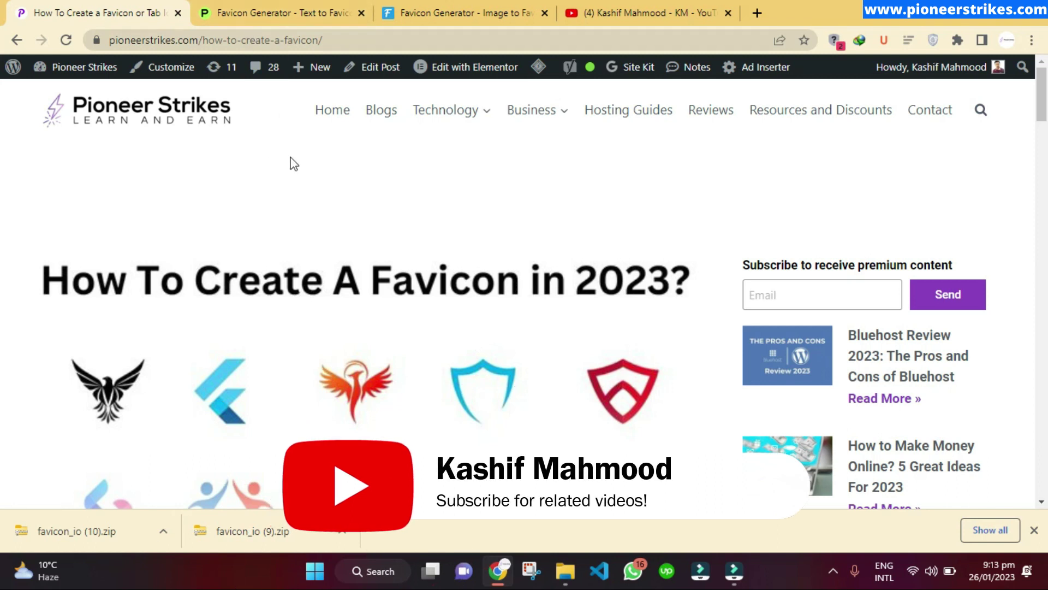
Go to the favicon.io Image to Favicon page and scroll to its installation code block
{"action": "left_click", "coordinate": [431, 10]}
{"action": "scroll", "coordinate": [205, 172], "scroll_direction": "up", "scroll_amount": 5}
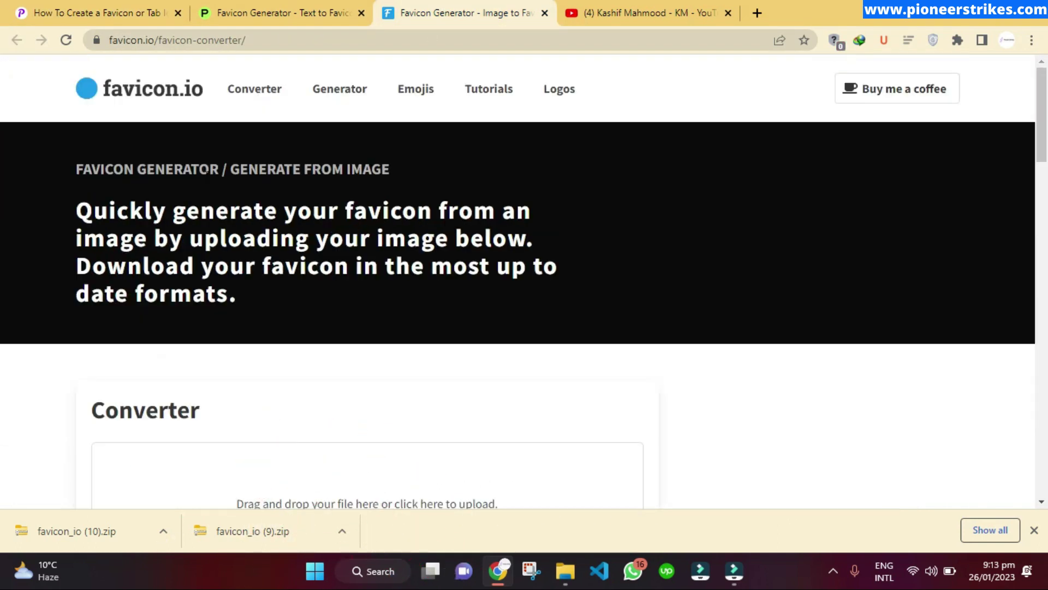
{"action": "scroll", "coordinate": [206, 177], "scroll_direction": "down", "scroll_amount": 12}
{"action": "scroll", "coordinate": [206, 180], "scroll_direction": "down", "scroll_amount": 1}
{"action": "scroll", "coordinate": [207, 179], "scroll_direction": "up", "scroll_amount": 3}
{"action": "scroll", "coordinate": [207, 179], "scroll_direction": "down", "scroll_amount": 2}
{"action": "scroll", "coordinate": [206, 180], "scroll_direction": "down", "scroll_amount": 2}
Select all four link-tag lines of the installation code, then return to the How To Create A Favicon article
{"action": "left_click_drag", "start_coordinate": [107, 207], "coordinate": [398, 262]}
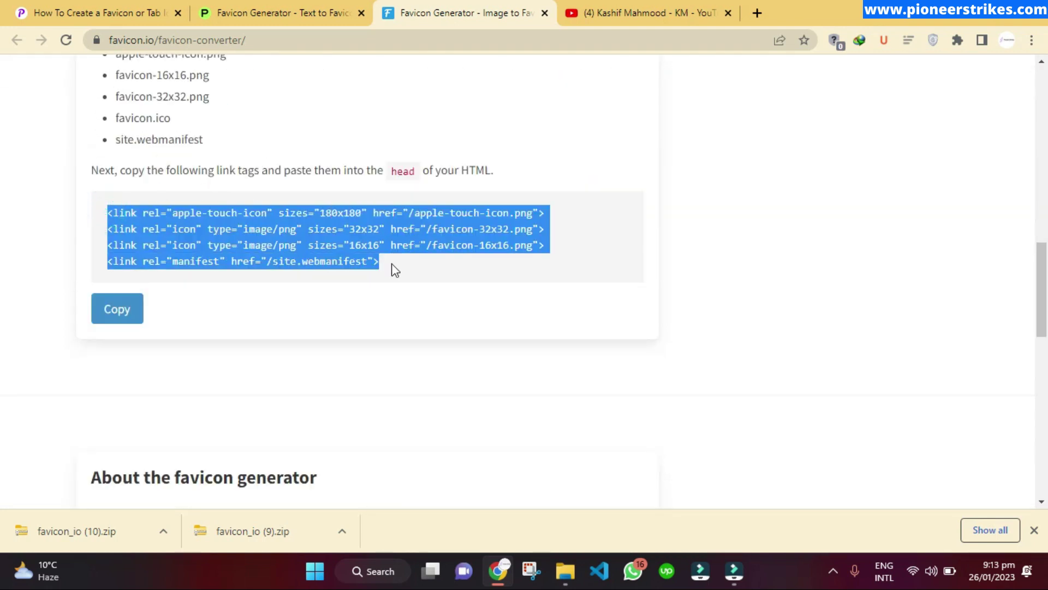
{"action": "left_click", "coordinate": [392, 265]}
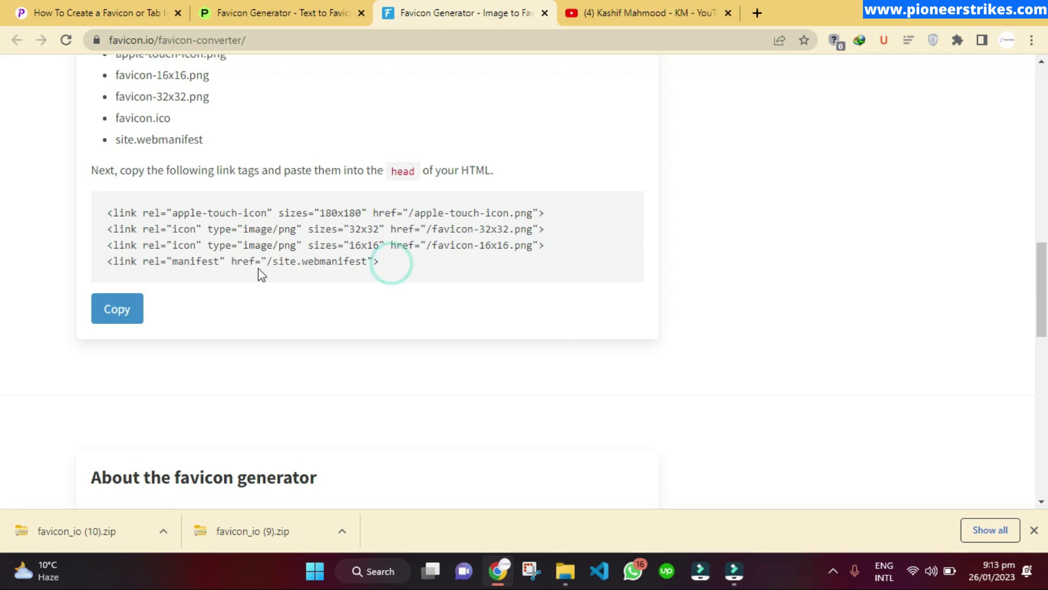
{"action": "left_click_drag", "start_coordinate": [404, 278], "coordinate": [107, 213]}
{"action": "left_click", "coordinate": [108, 214]}
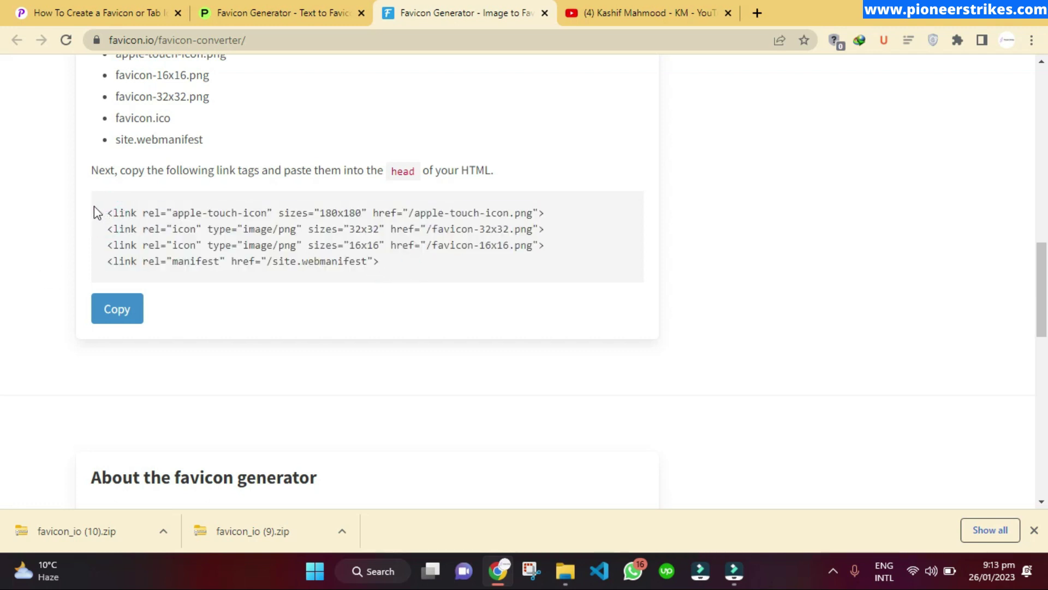
{"action": "left_click_drag", "start_coordinate": [404, 267], "coordinate": [111, 213]}
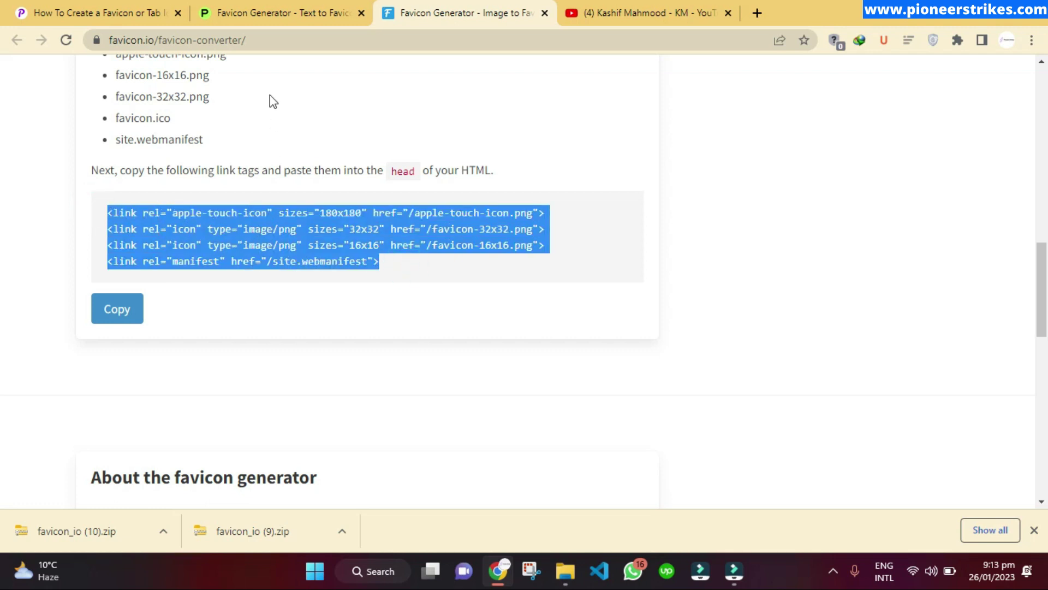
{"action": "left_click", "coordinate": [87, 12]}
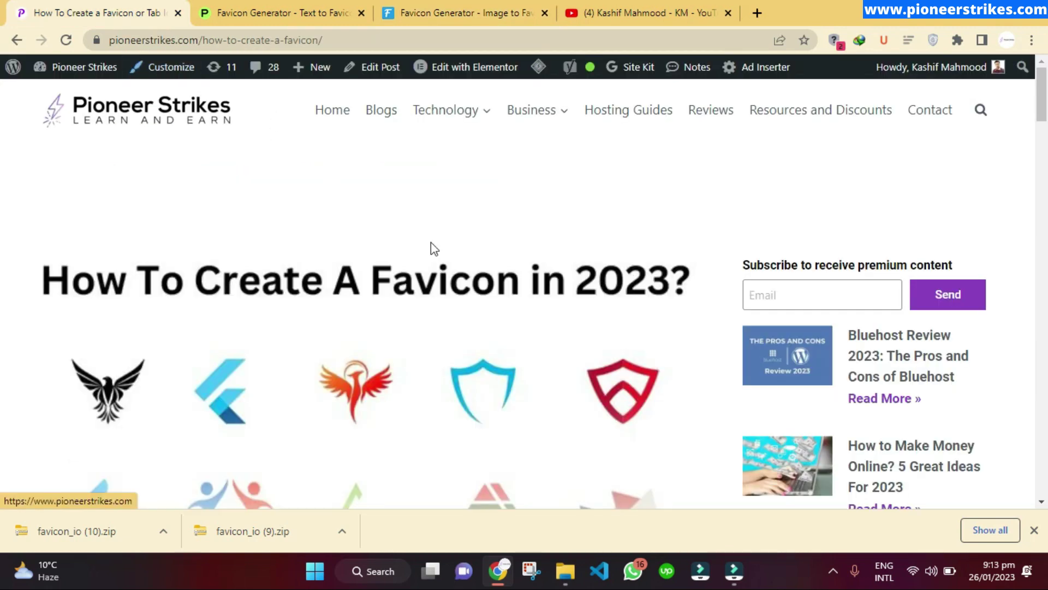
In WordPress Customizer, reach the Header > Logo > Site Icon settings showing the purple P icon
{"action": "left_click", "coordinate": [180, 69]}
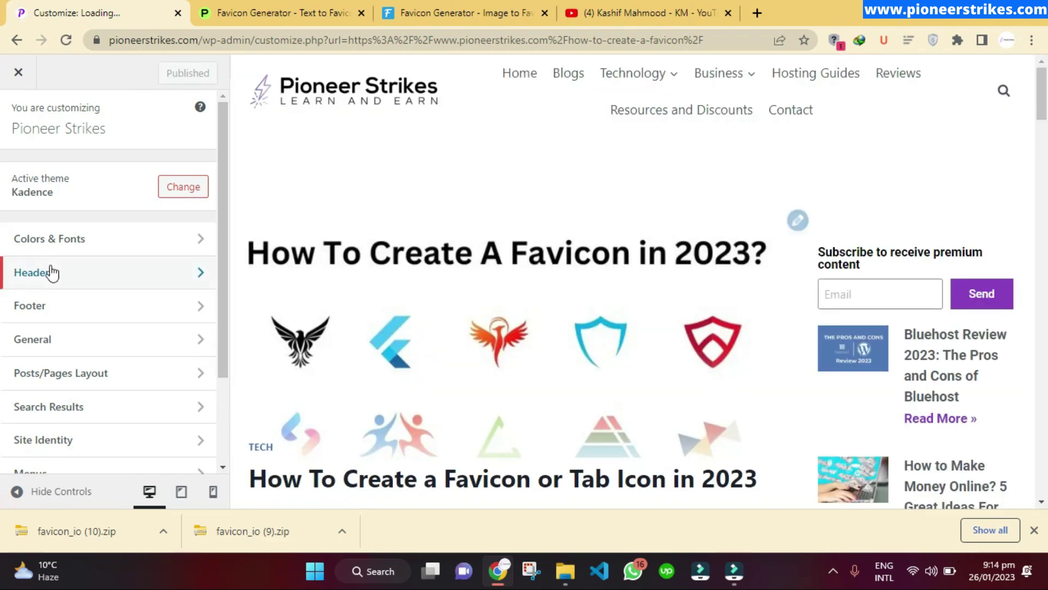
{"action": "left_click", "coordinate": [52, 273]}
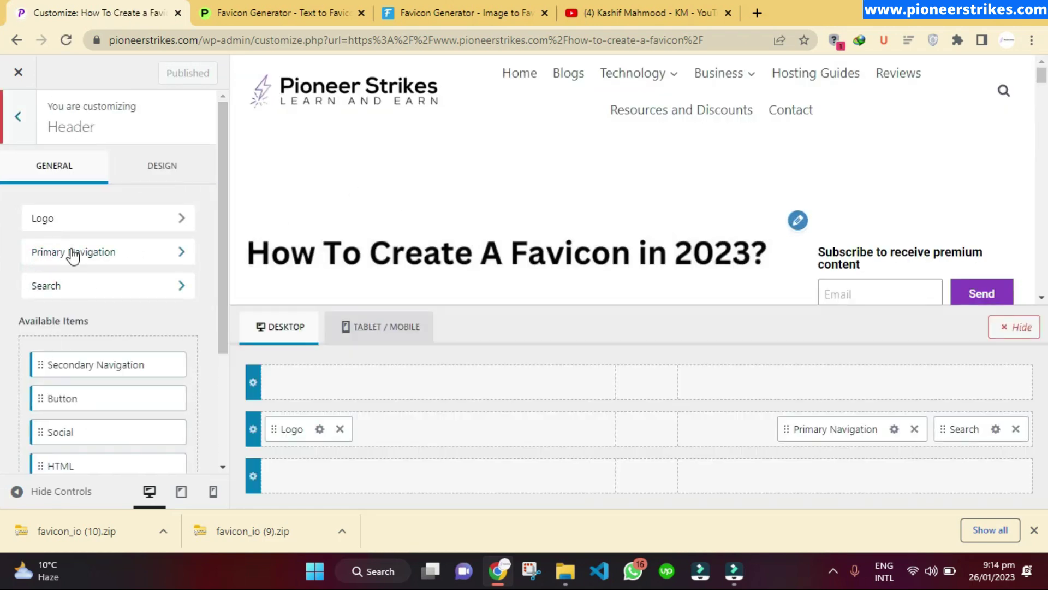
{"action": "left_click", "coordinate": [66, 218]}
{"action": "scroll", "coordinate": [94, 300], "scroll_direction": "down", "scroll_amount": 4}
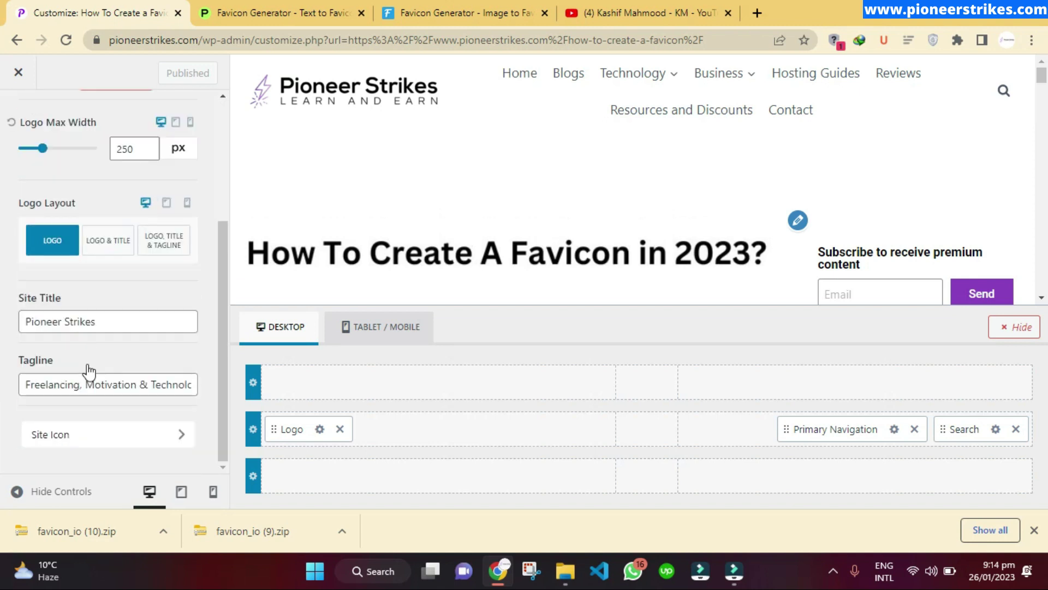
{"action": "left_click", "coordinate": [64, 435]}
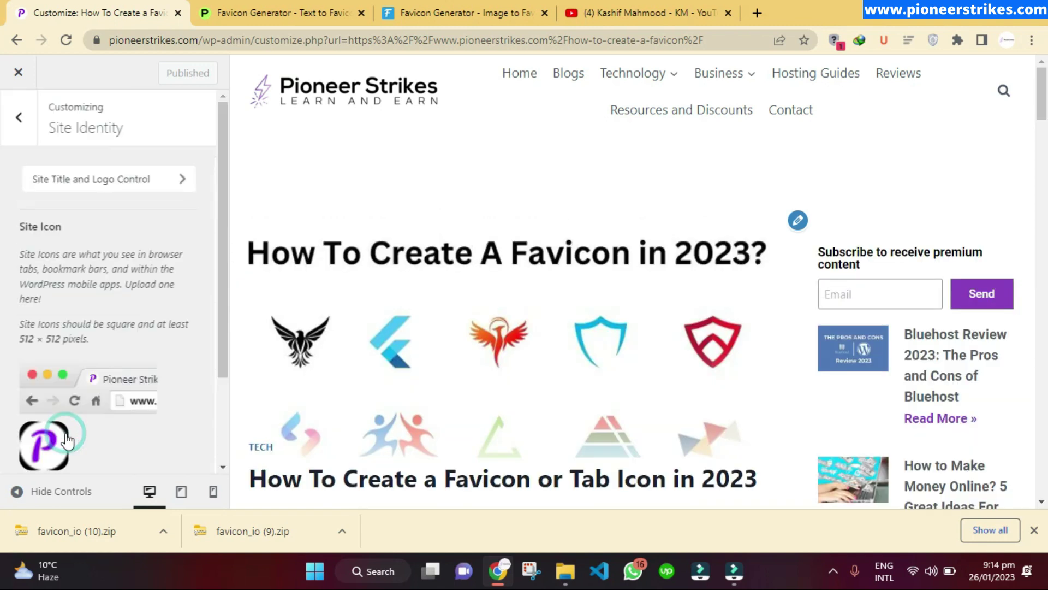
{"action": "scroll", "coordinate": [79, 307], "scroll_direction": "down", "scroll_amount": 1}
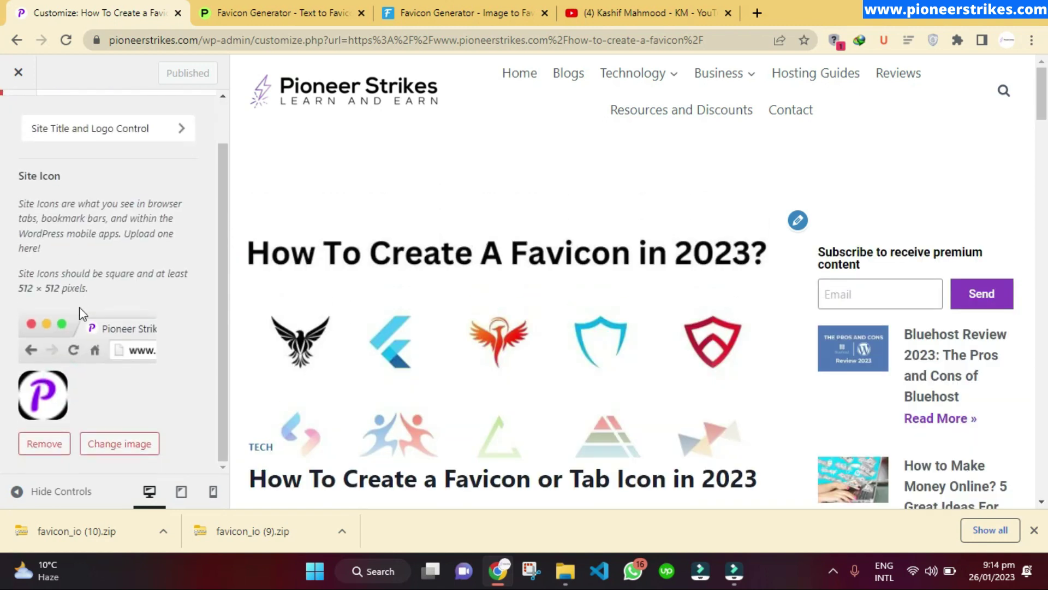
Bring up and dismiss the Change image media dialog, then switch to the YouTube channel
{"action": "left_click", "coordinate": [131, 445]}
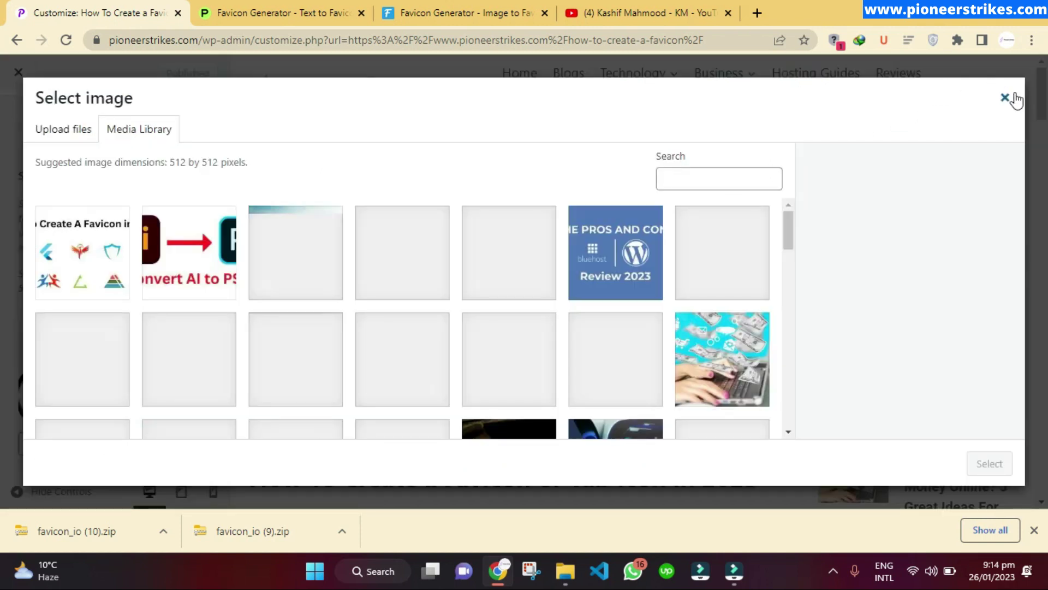
{"action": "key", "text": "Escape"}
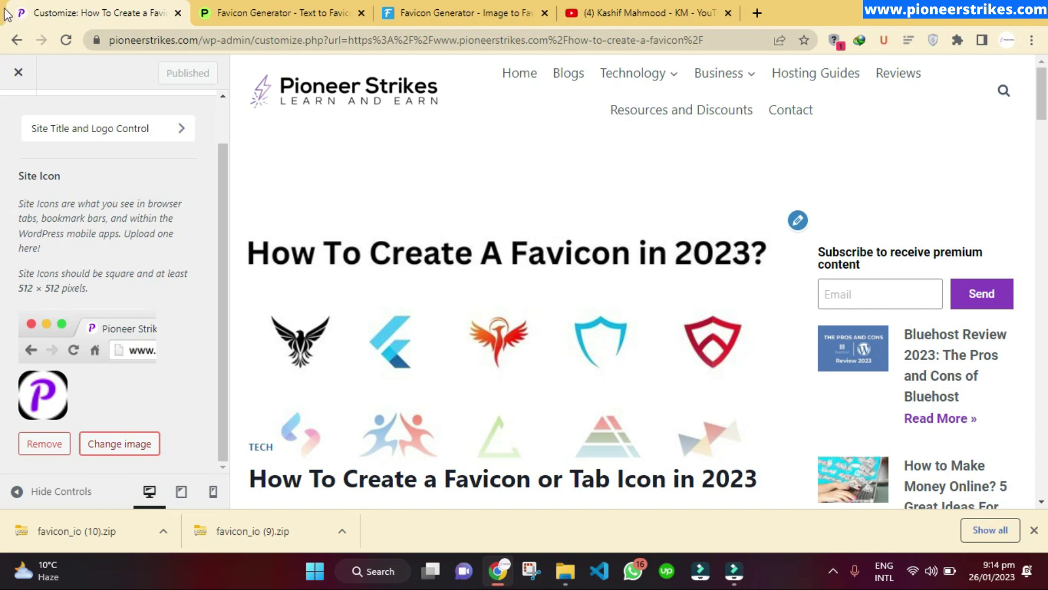
{"action": "scroll", "coordinate": [111, 175], "scroll_direction": "up", "scroll_amount": 1}
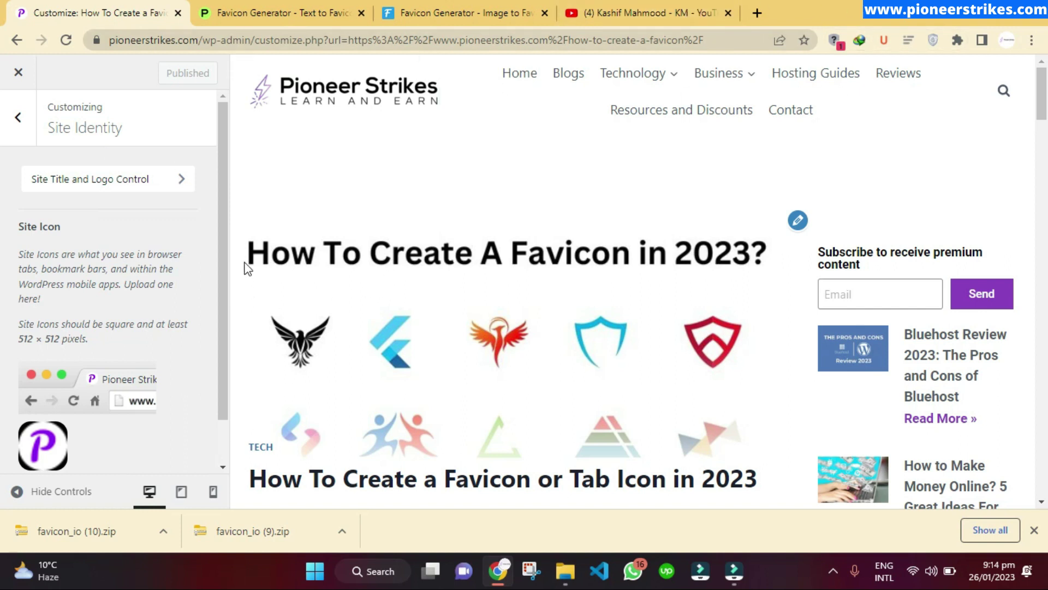
{"action": "left_click", "coordinate": [604, 13]}
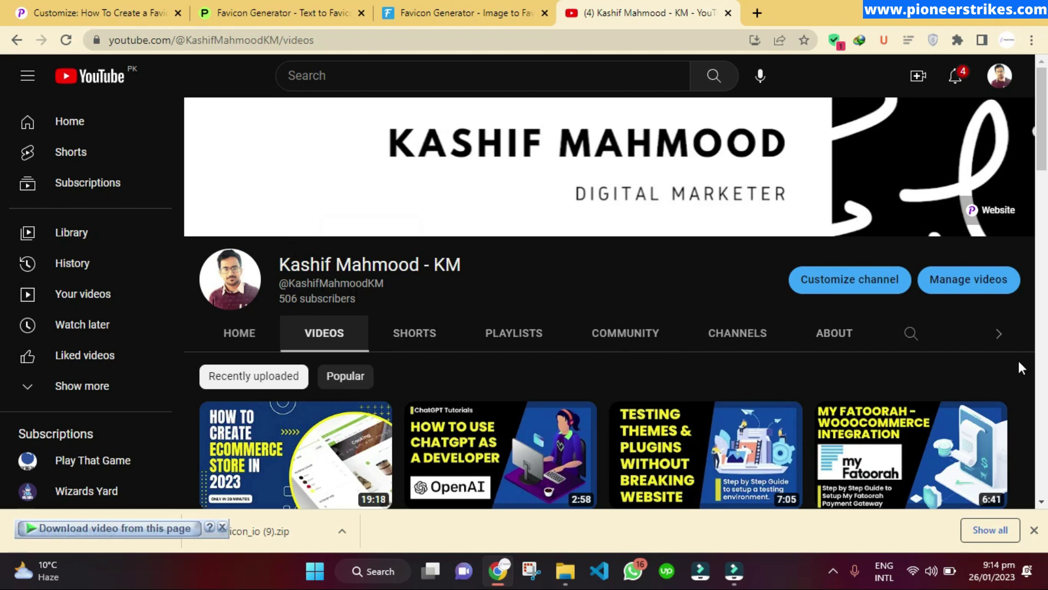
Search the YouTube channel for 'FAVICON', bringing up 'How to Add Favicon to Shopify Store' first
{"action": "left_click", "coordinate": [918, 336]}
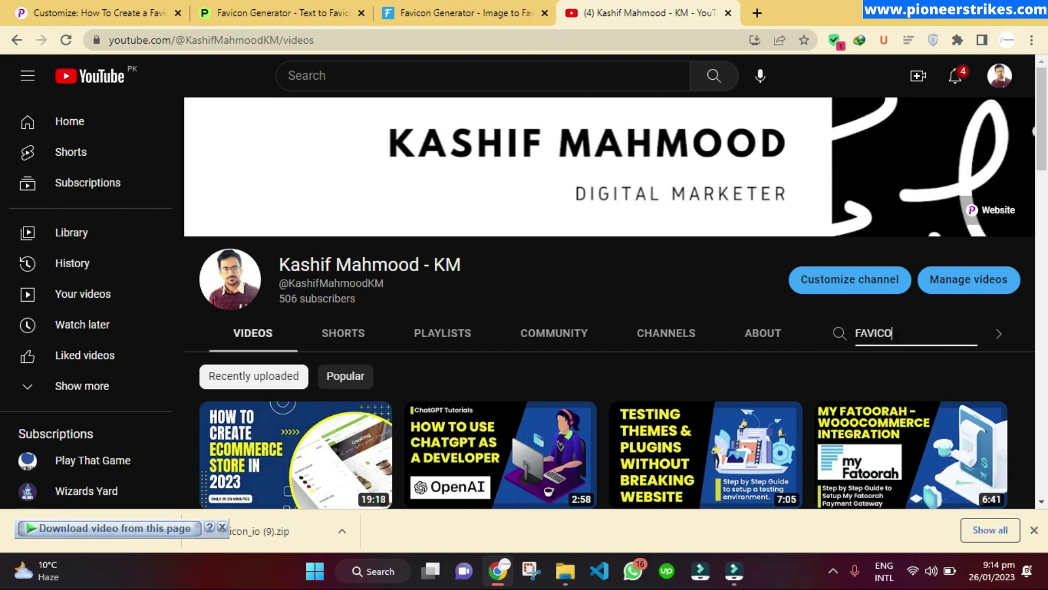
{"action": "key", "text": "Return"}
{"action": "scroll", "coordinate": [546, 164], "scroll_direction": "down", "scroll_amount": 4}
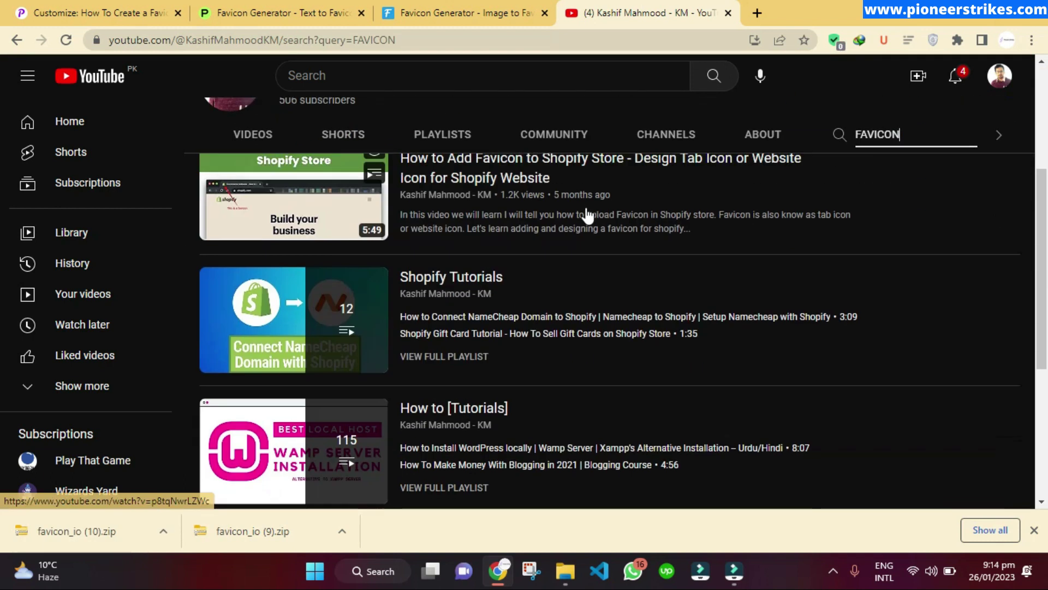
{"action": "scroll", "coordinate": [517, 191], "scroll_direction": "up", "scroll_amount": 2}
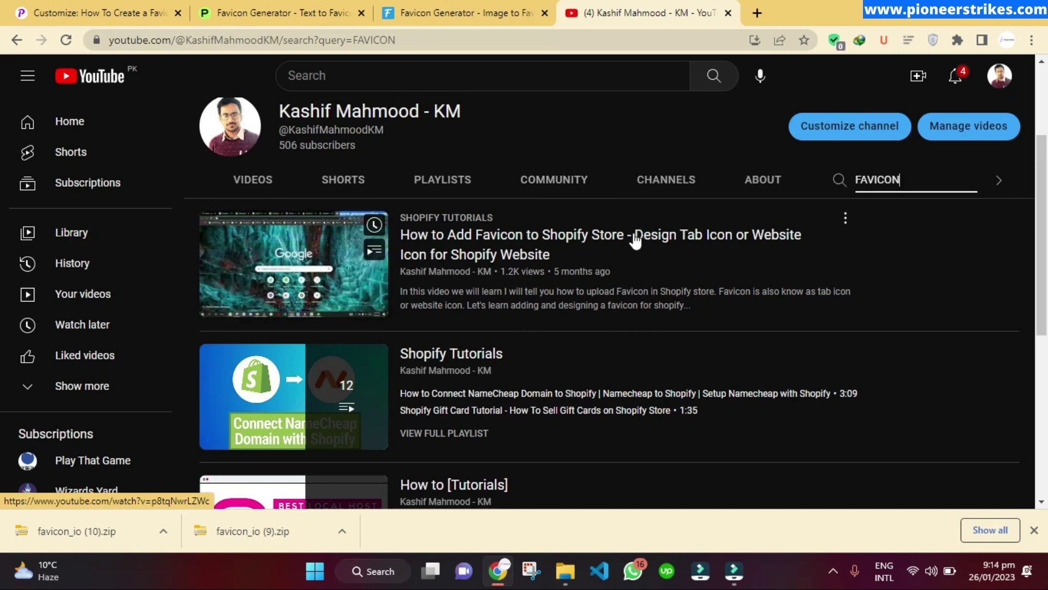